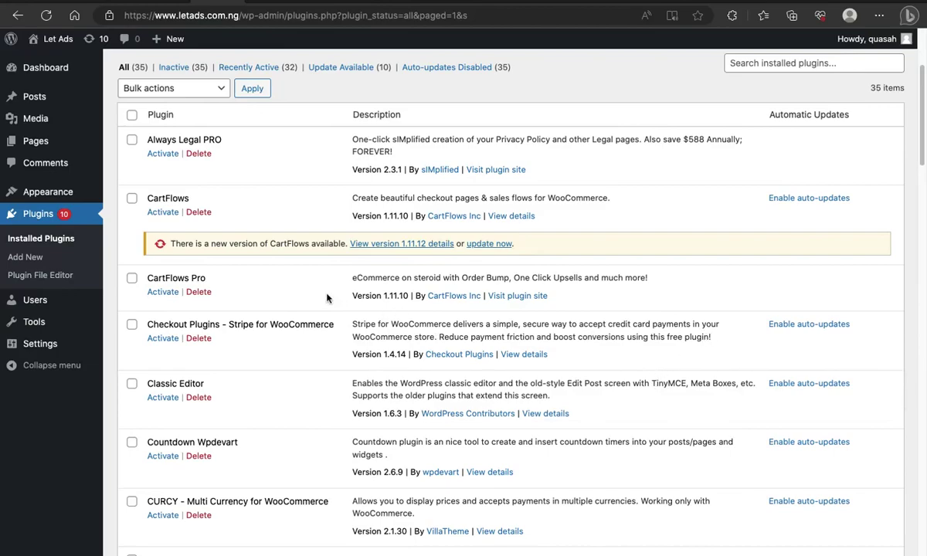
scroll(324, 300, down, 3)
scroll(252, 303, down, 5)
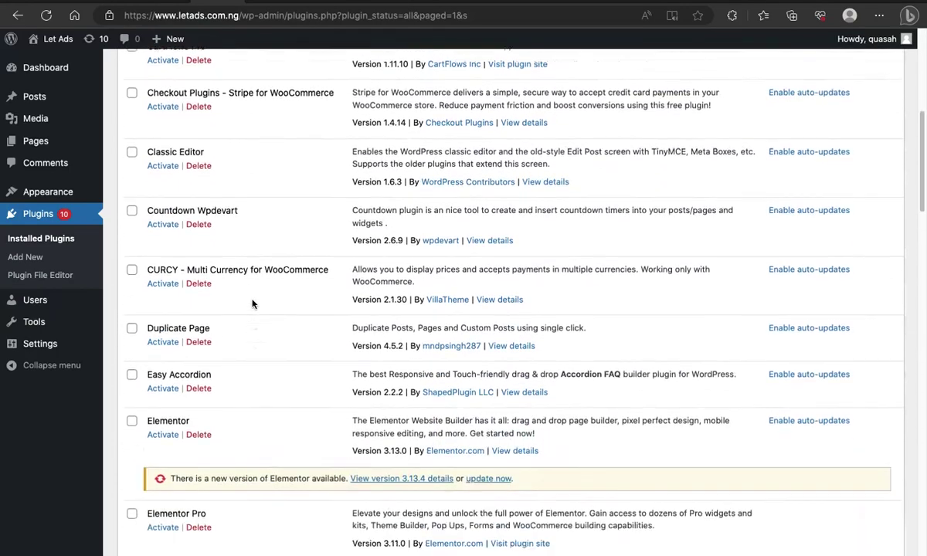
scroll(255, 304, up, 5)
scroll(255, 304, down, 8)
scroll(255, 304, down, 12)
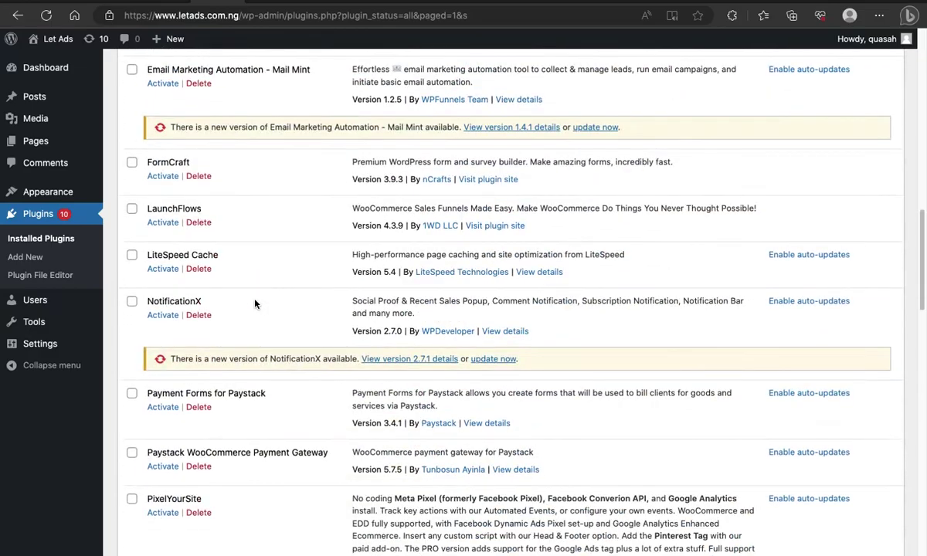
scroll(255, 303, down, 10)
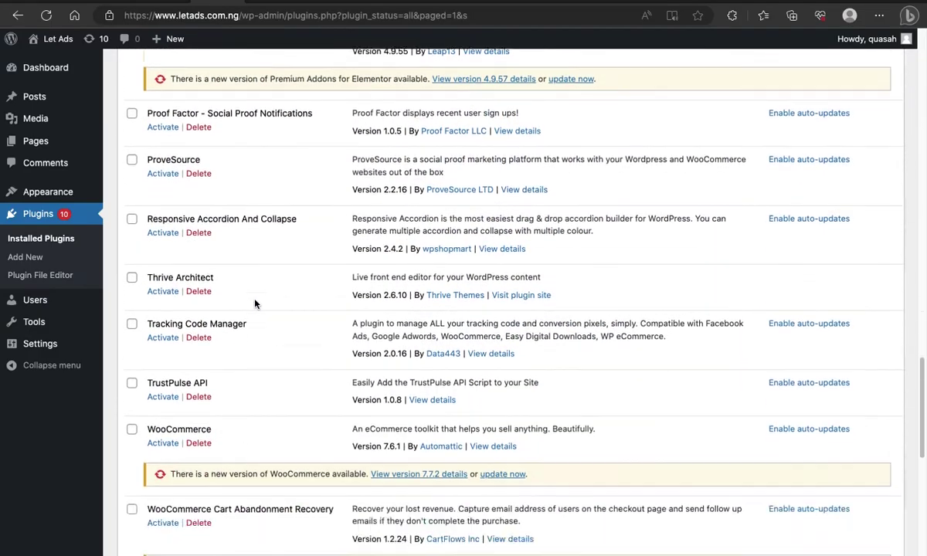
scroll(255, 304, down, 3)
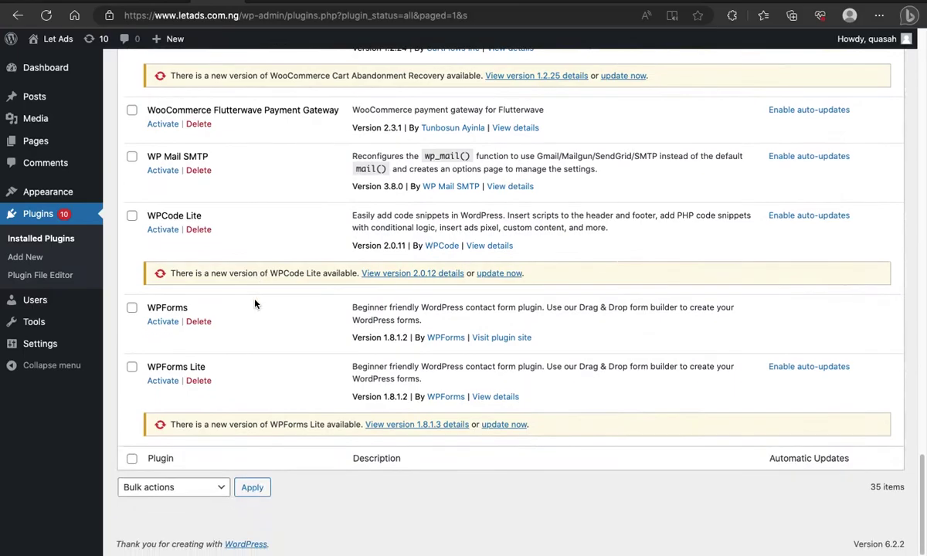
scroll(255, 304, up, 13)
scroll(255, 304, up, 15)
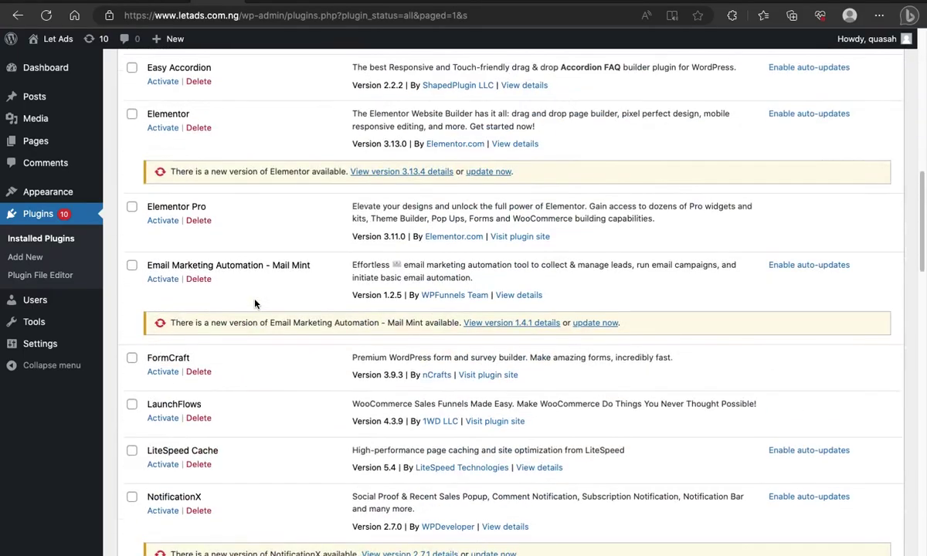
scroll(254, 303, up, 3)
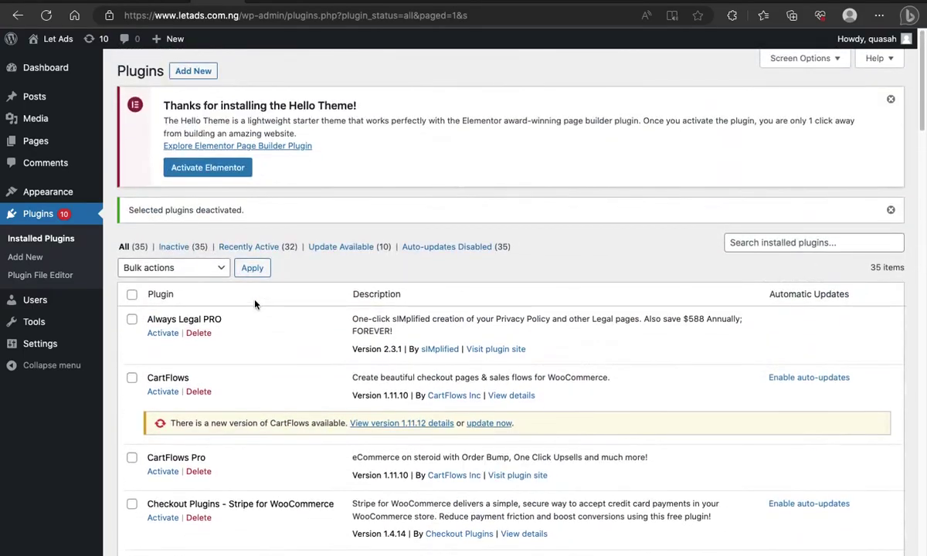
scroll(255, 305, down, 2)
scroll(255, 305, down, 1)
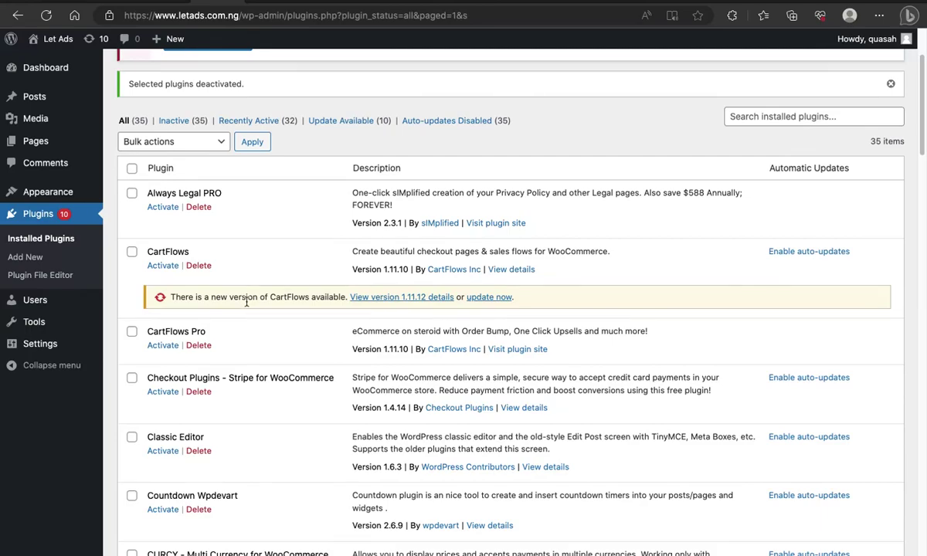
scroll(245, 300, down, 6)
Step: Tick the WooCommerce checkbox in the installed plugins list
scroll(245, 312, down, 7)
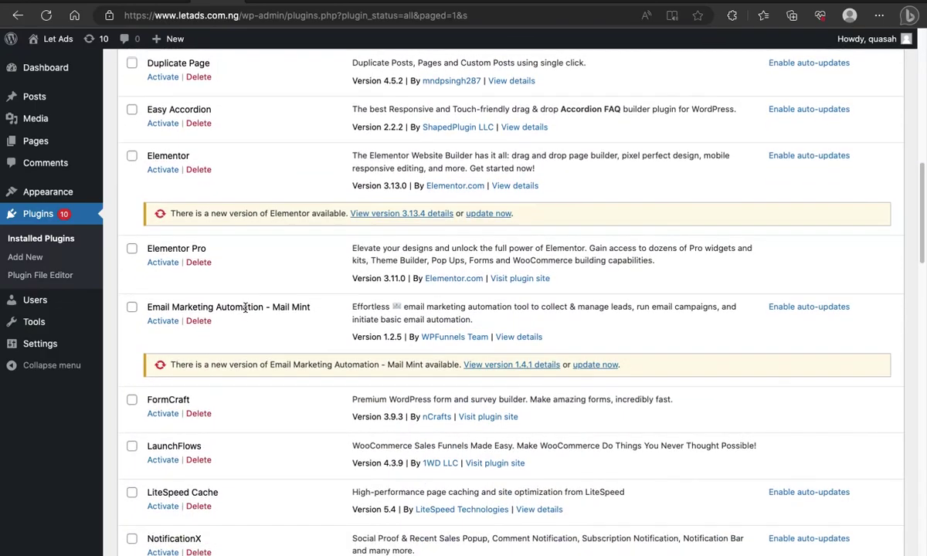
scroll(244, 311, down, 6)
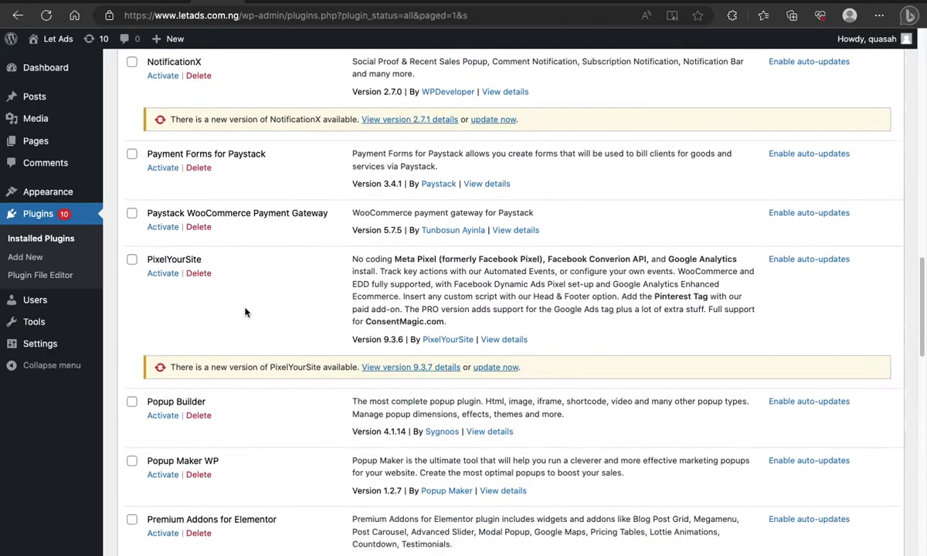
scroll(244, 312, down, 5)
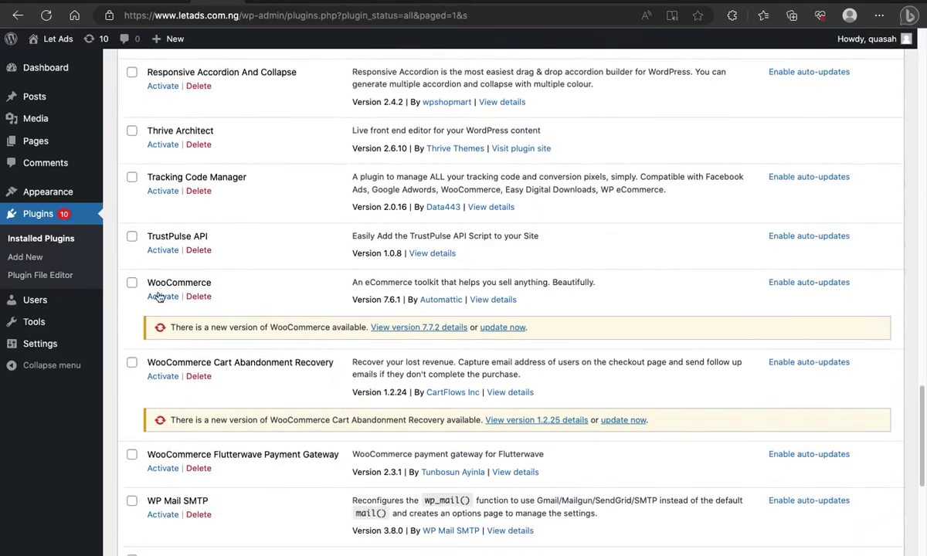
click(134, 283)
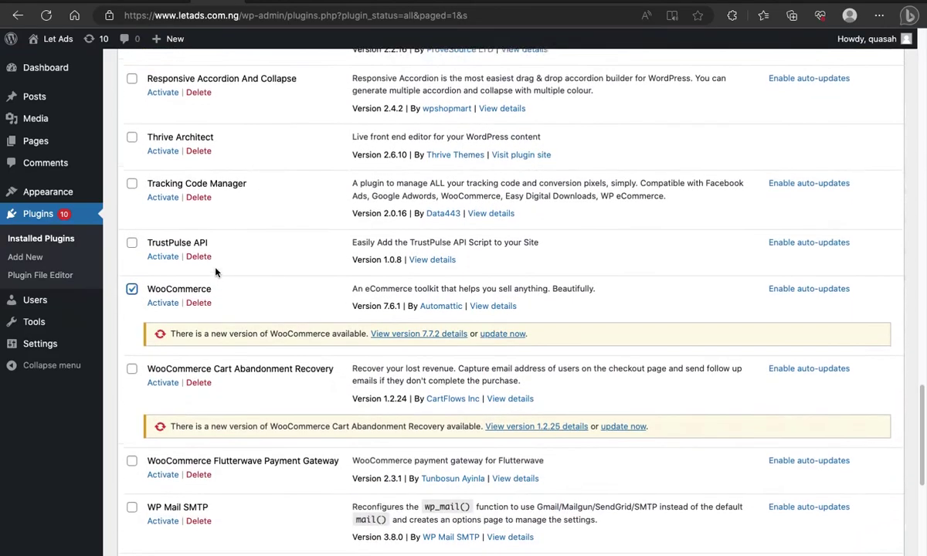
Step: Also tick the CartFlows and Elementor checkboxes
scroll(215, 271, up, 6)
scroll(215, 271, up, 4)
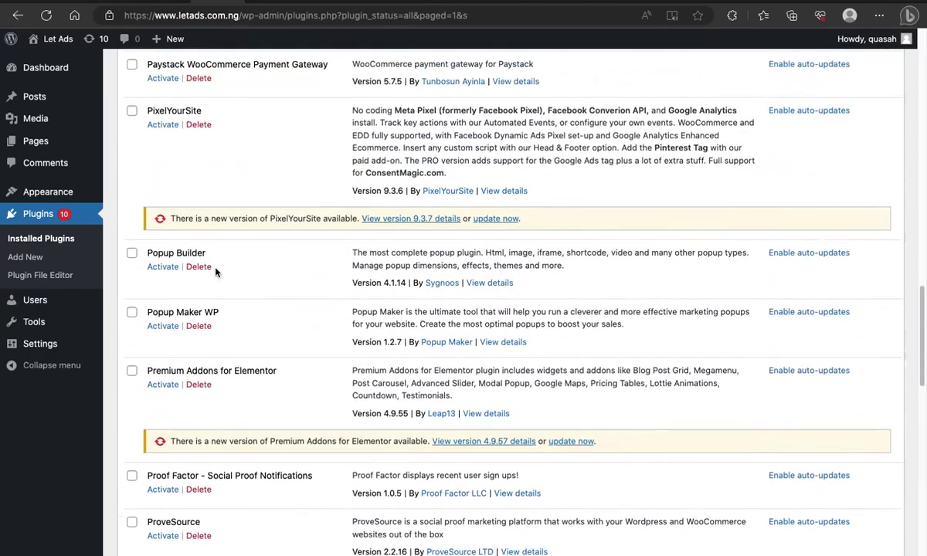
scroll(216, 271, down, 2)
scroll(215, 271, up, 1)
scroll(216, 271, up, 2)
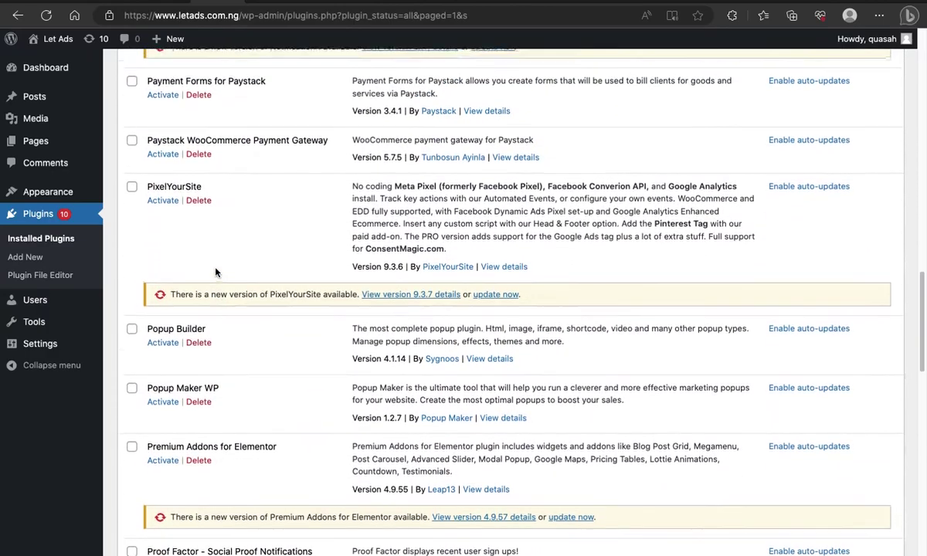
scroll(201, 250, down, 8)
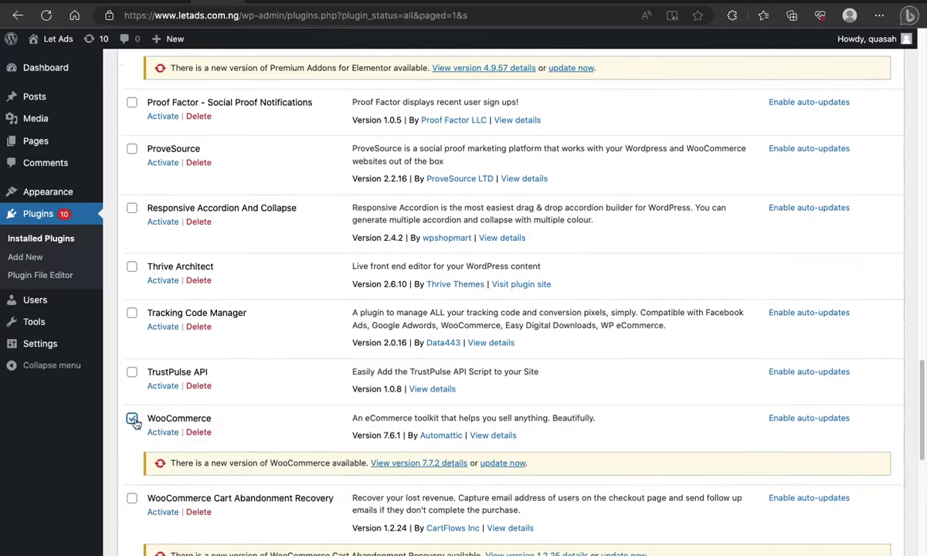
scroll(199, 382, up, 10)
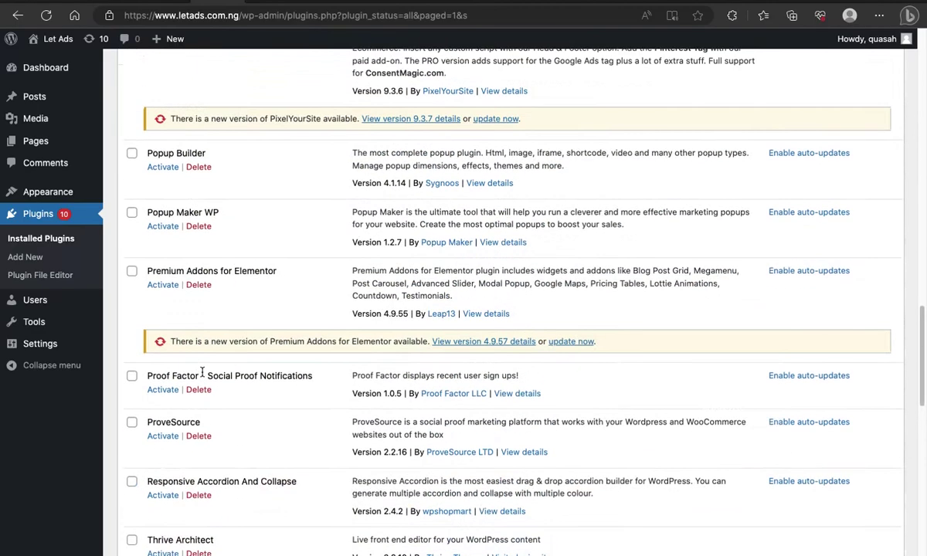
scroll(200, 375, up, 7)
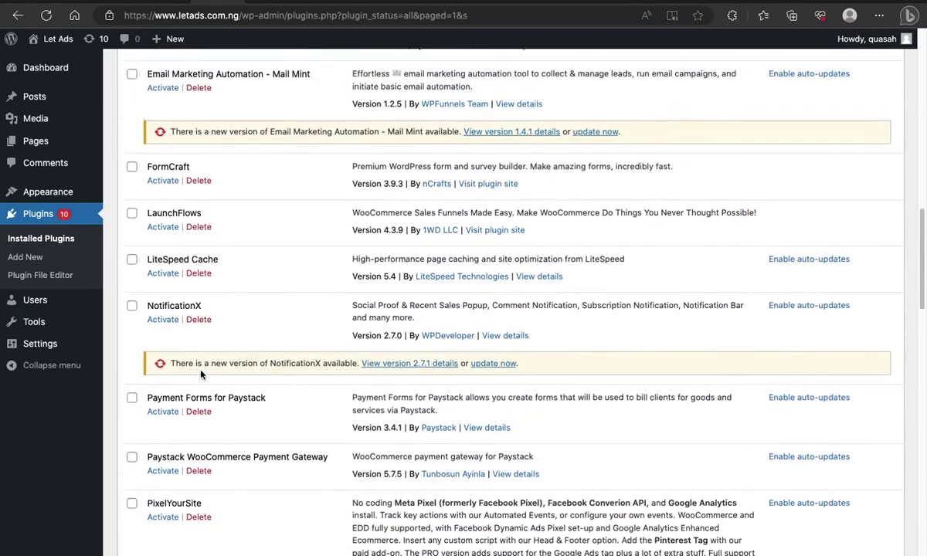
scroll(201, 373, up, 5)
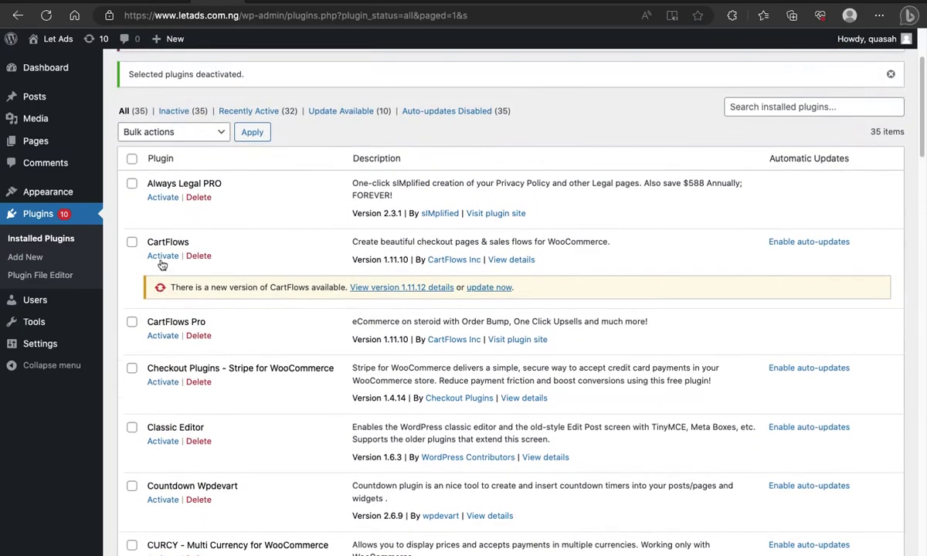
click(131, 245)
scroll(195, 340, down, 4)
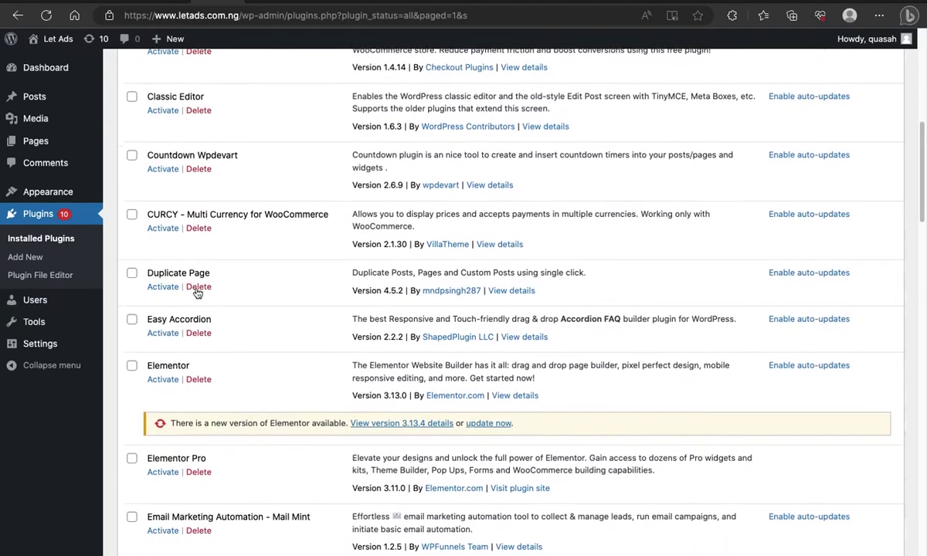
scroll(141, 251, down, 2)
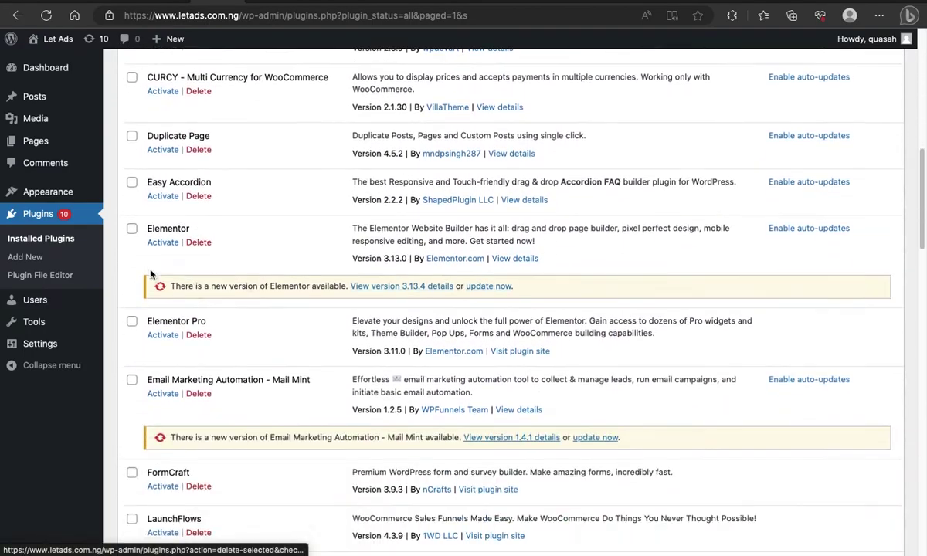
click(131, 229)
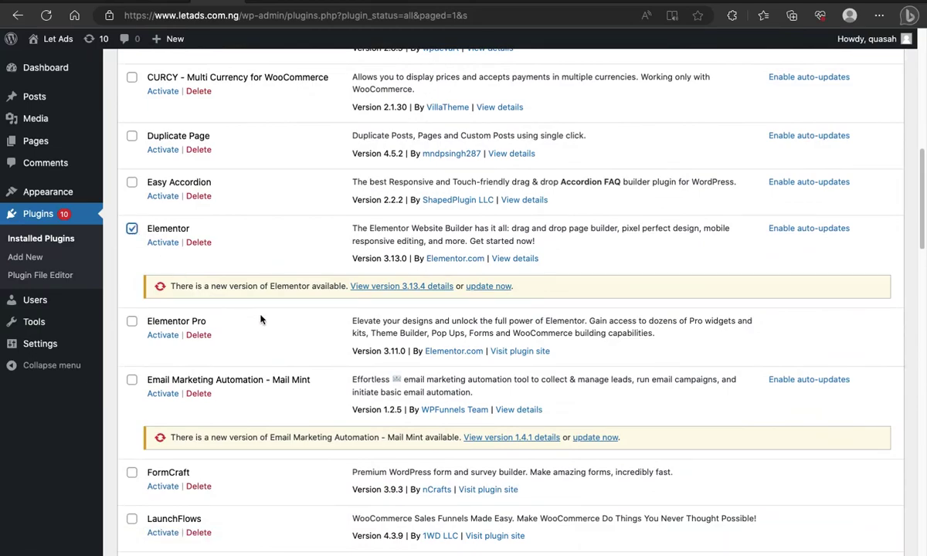
scroll(260, 319, down, 1)
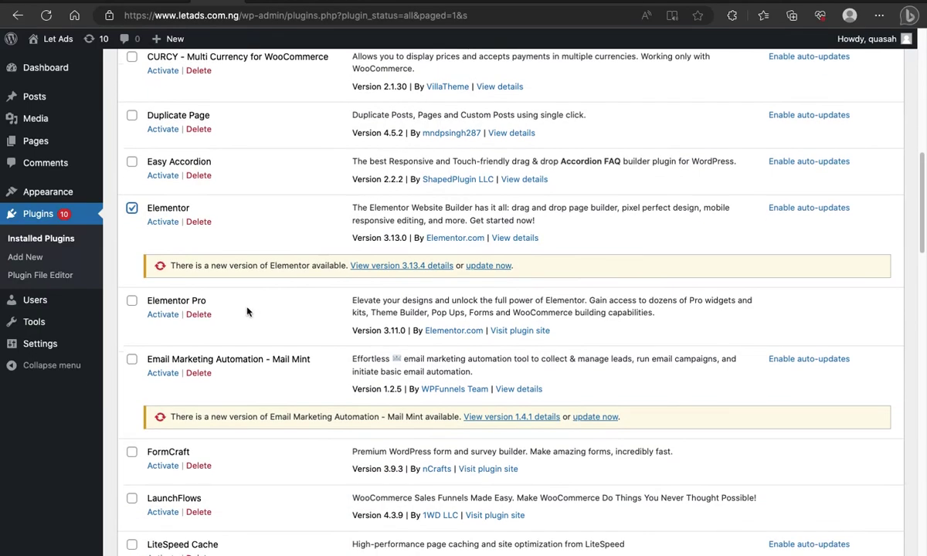
scroll(244, 316, up, 1)
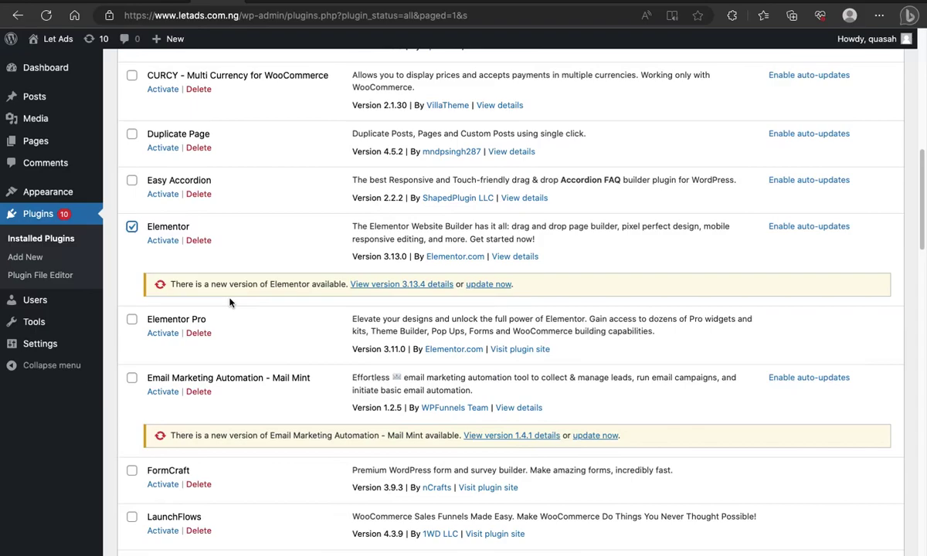
scroll(230, 303, up, 6)
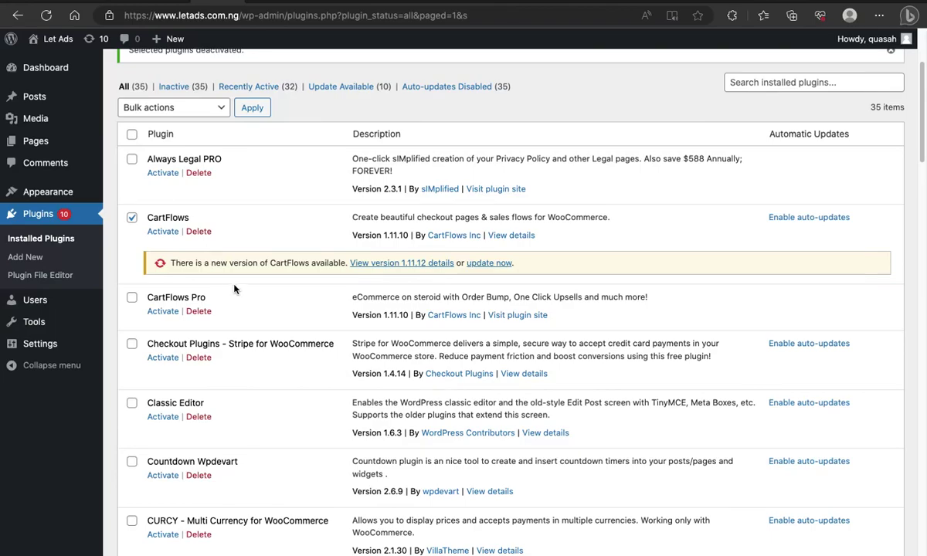
Step: Apply the Activate bulk action to WooCommerce, CartFlows and Elementor
click(220, 110)
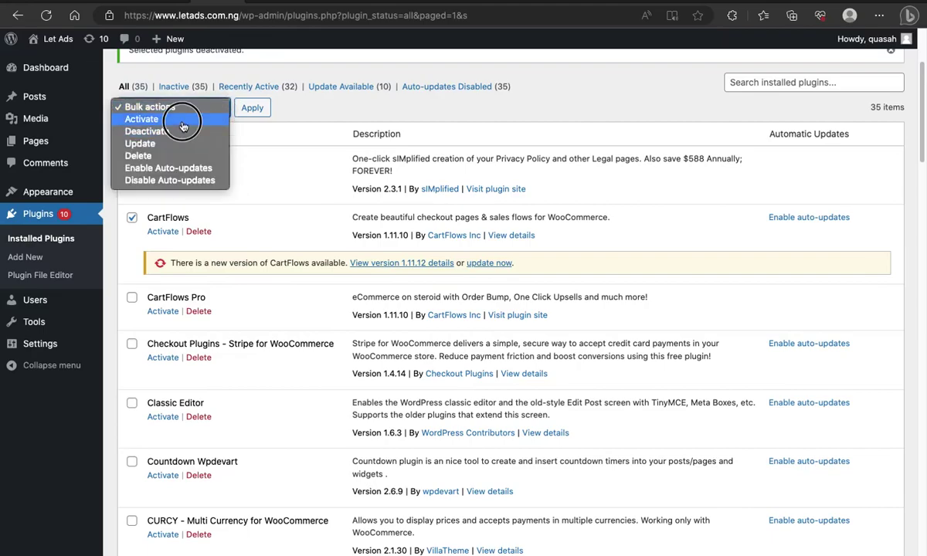
click(183, 126)
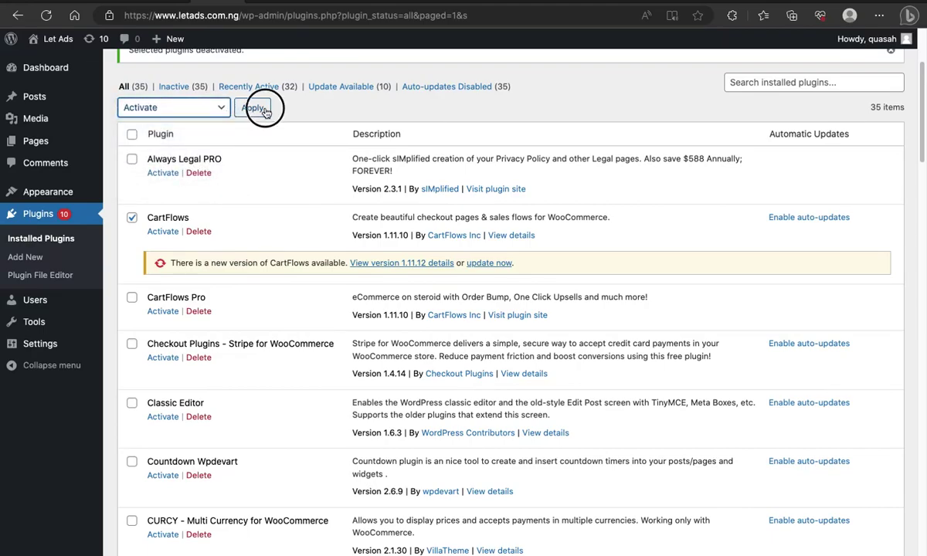
click(254, 108)
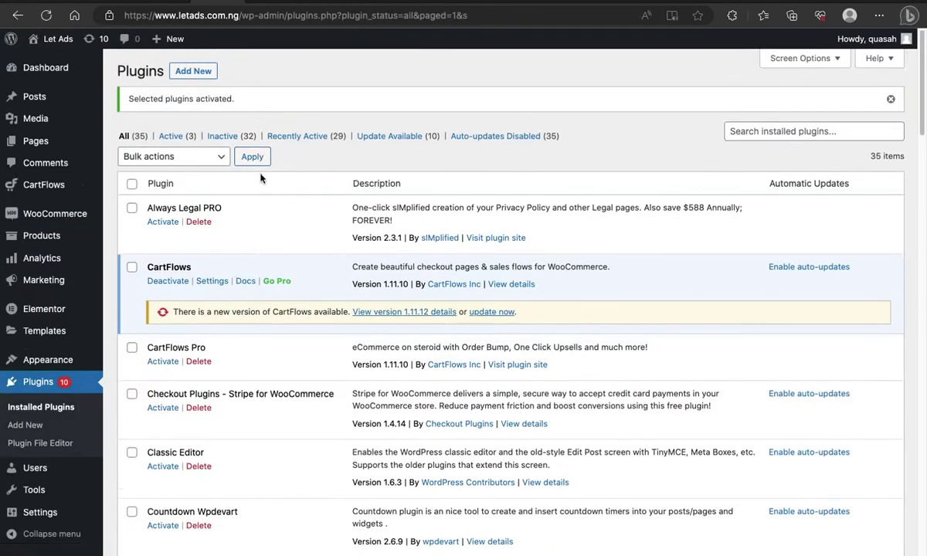
scroll(260, 178, down, 5)
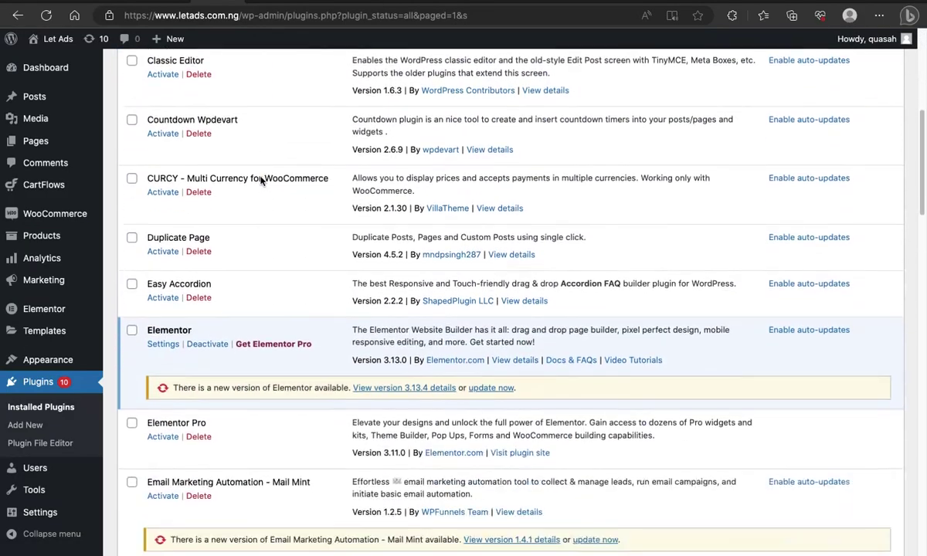
scroll(260, 180, down, 7)
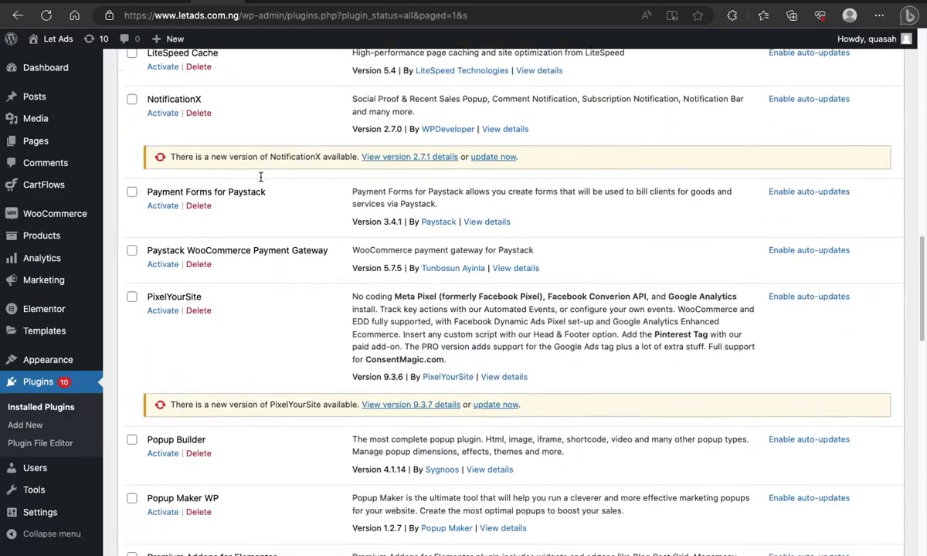
scroll(260, 178, down, 12)
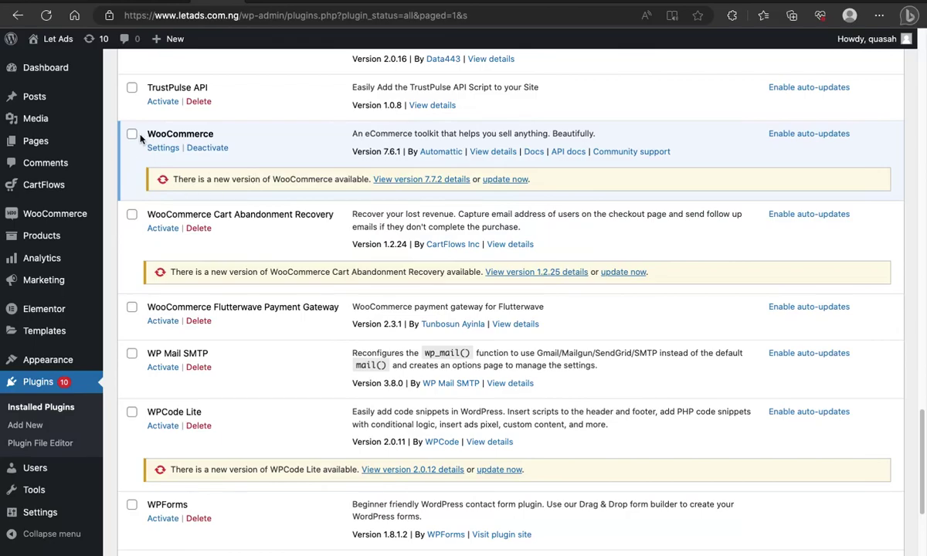
scroll(210, 133, up, 1)
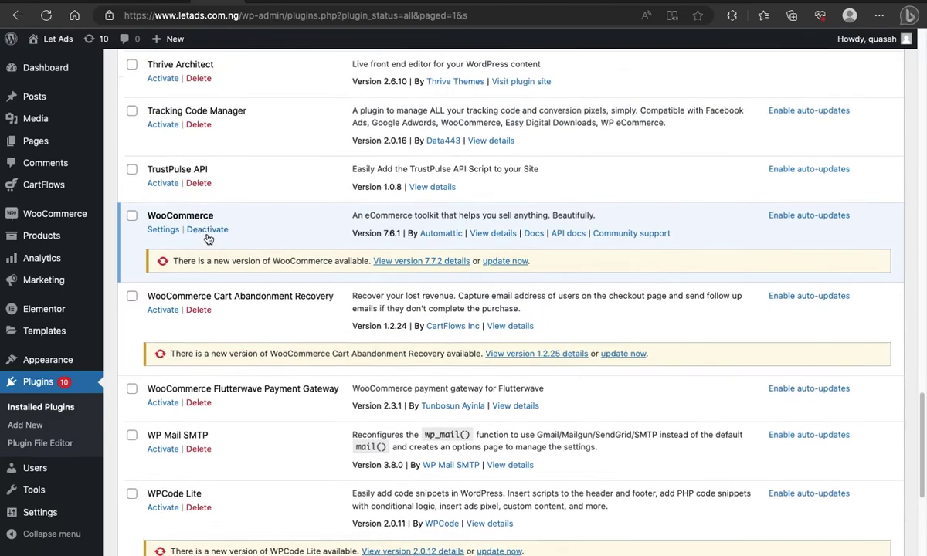
scroll(209, 239, up, 18)
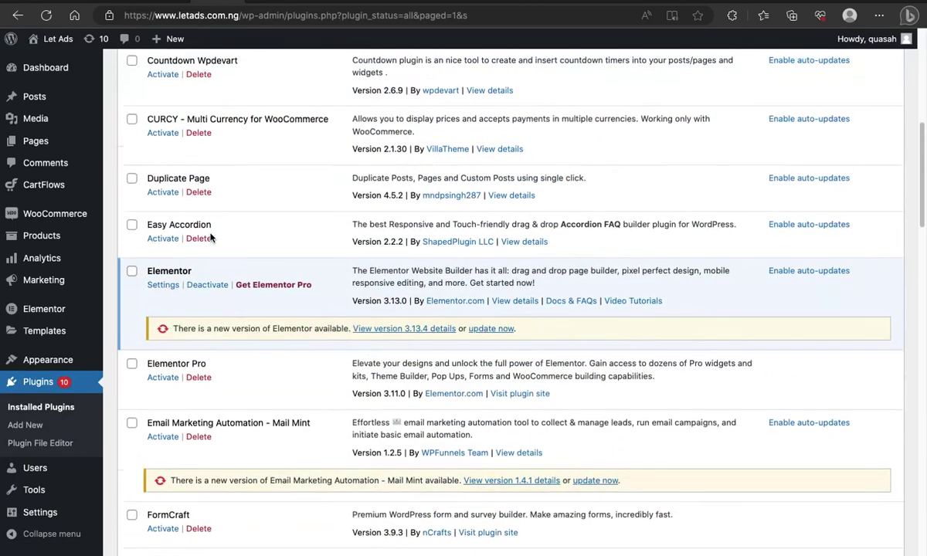
scroll(210, 237, up, 5)
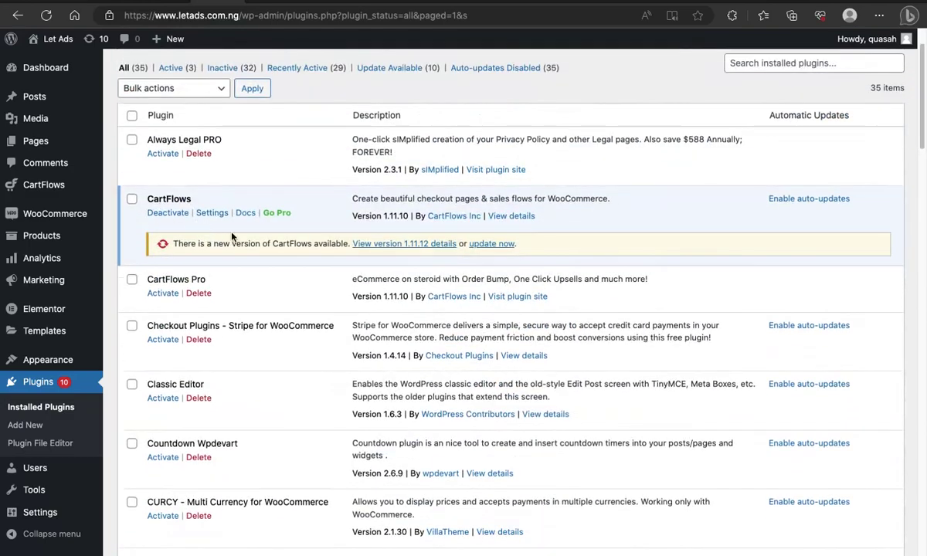
scroll(232, 237, up, 1)
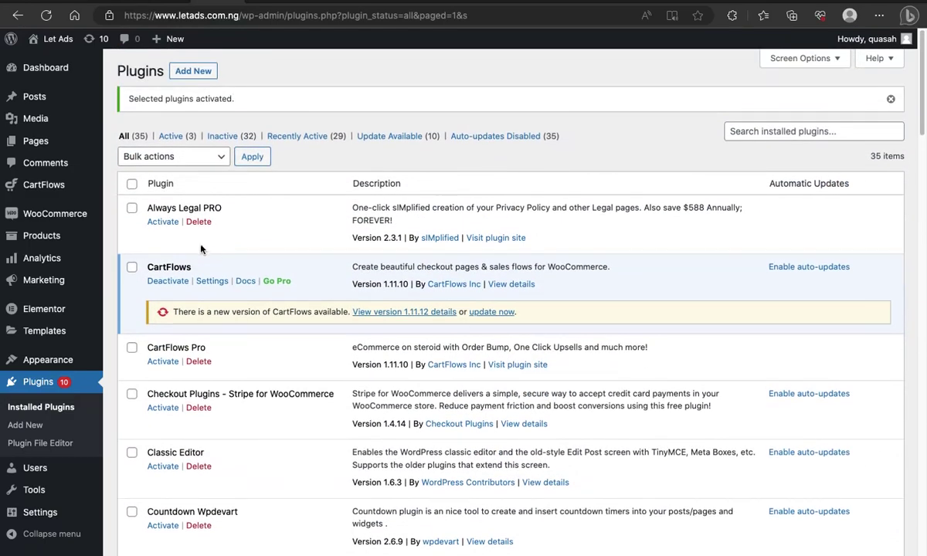
mouse_move(58, 42)
scroll(270, 285, down, 3)
scroll(217, 153, down, 1)
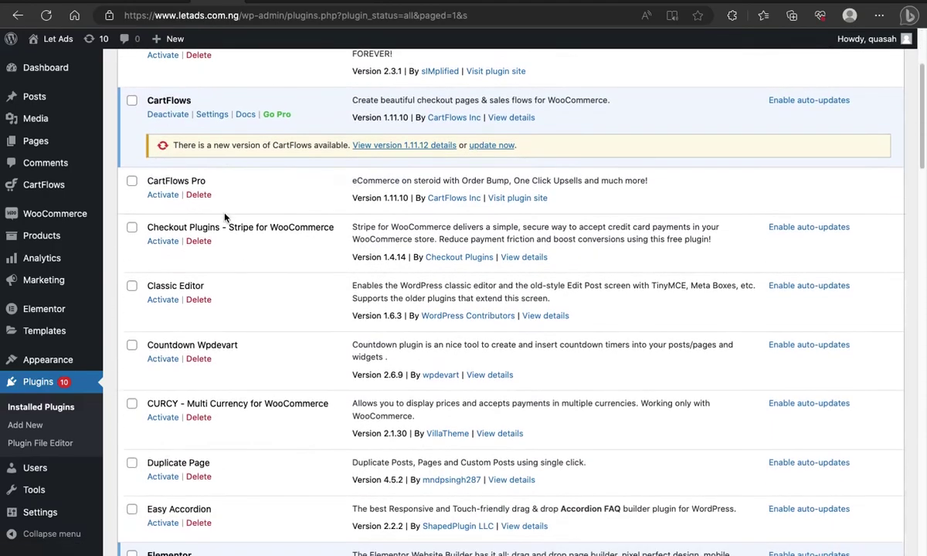
scroll(225, 217, down, 1)
scroll(212, 293, down, 4)
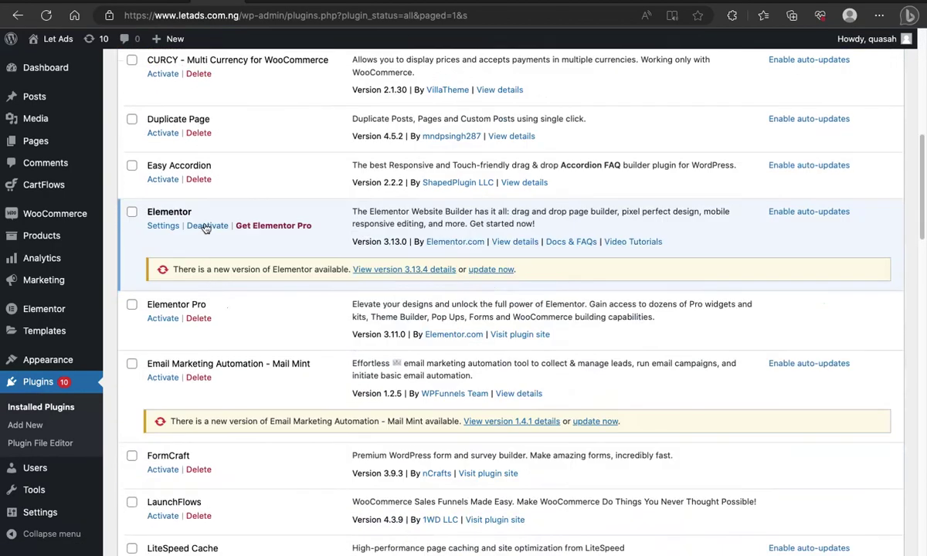
scroll(216, 339, down, 2)
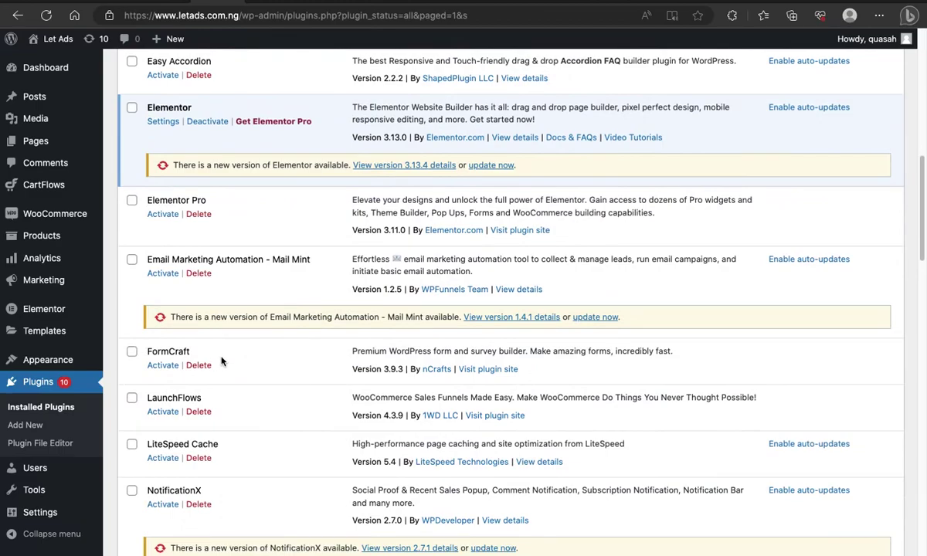
scroll(221, 360, up, 7)
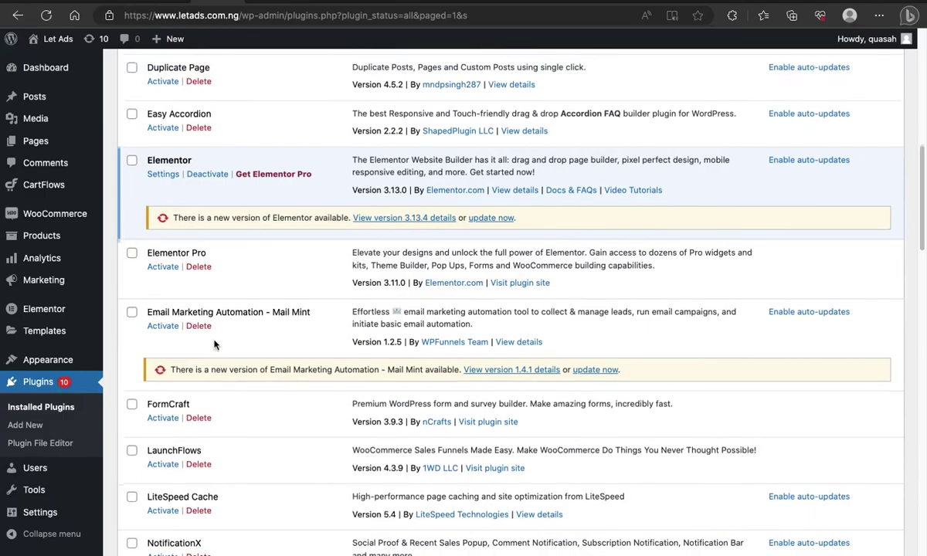
scroll(213, 341, up, 3)
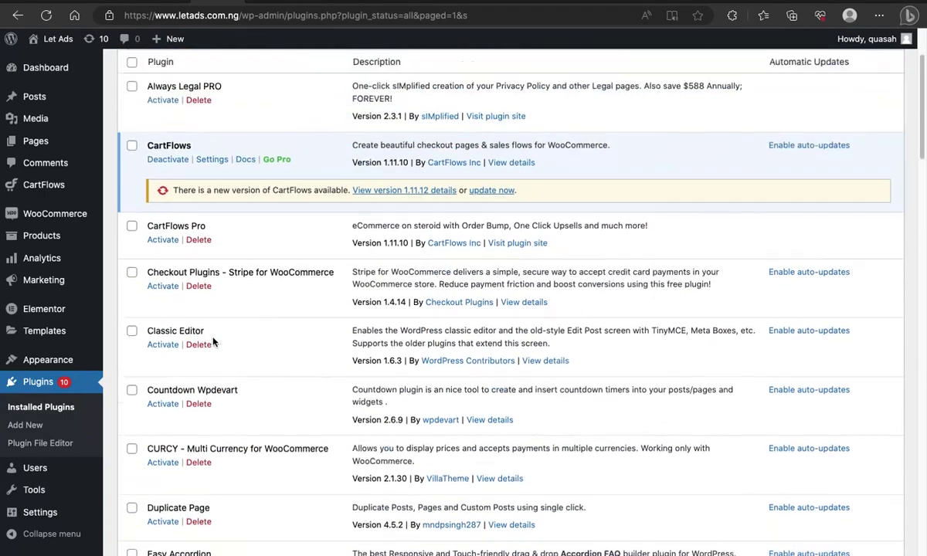
scroll(213, 341, up, 2)
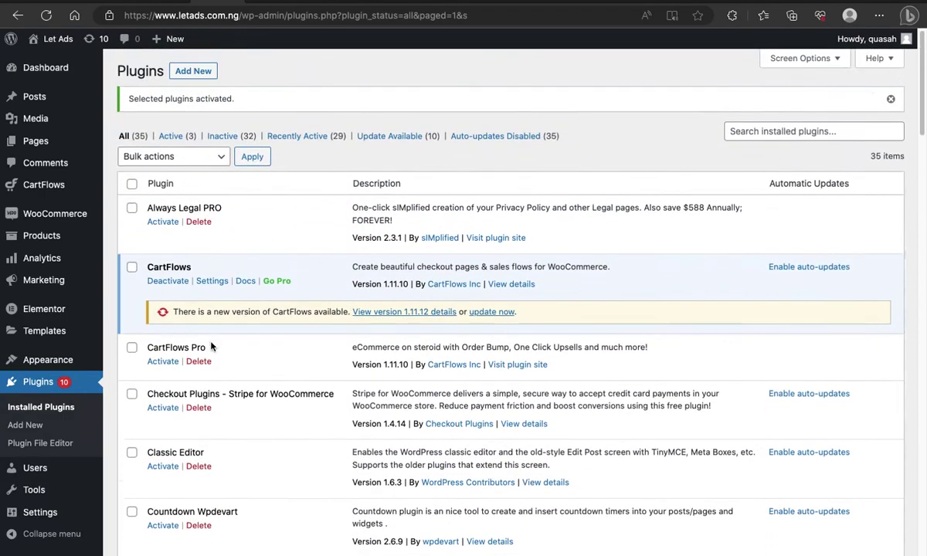
scroll(212, 347, down, 5)
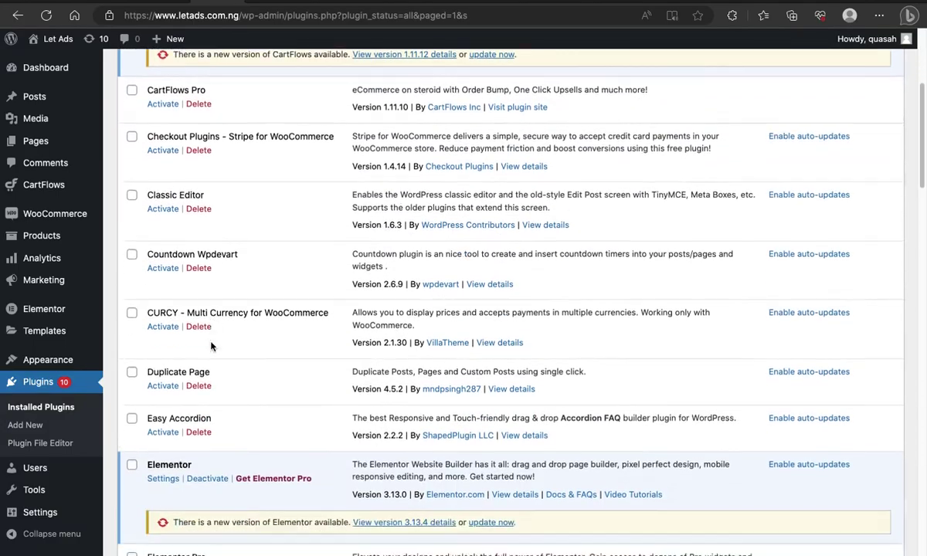
scroll(212, 346, down, 3)
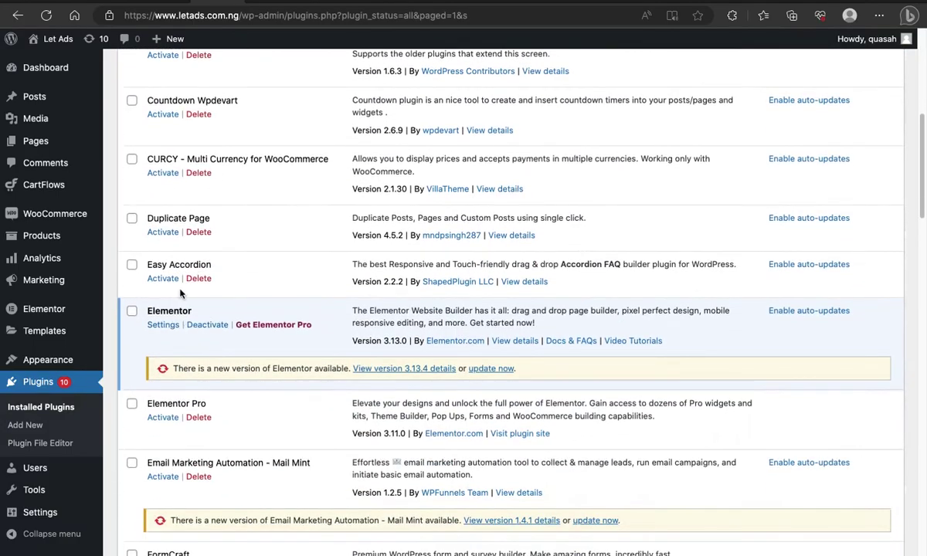
scroll(176, 332, up, 8)
Step: From the CartFlows Flows list, use Add New to reach the Flow Templates library
mouse_move(44, 185)
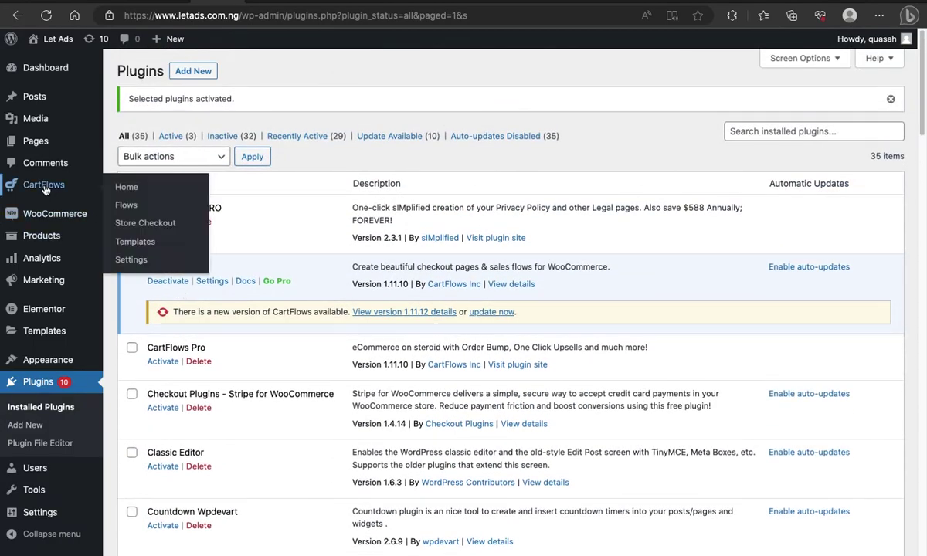
right_click(129, 206)
key(Escape)
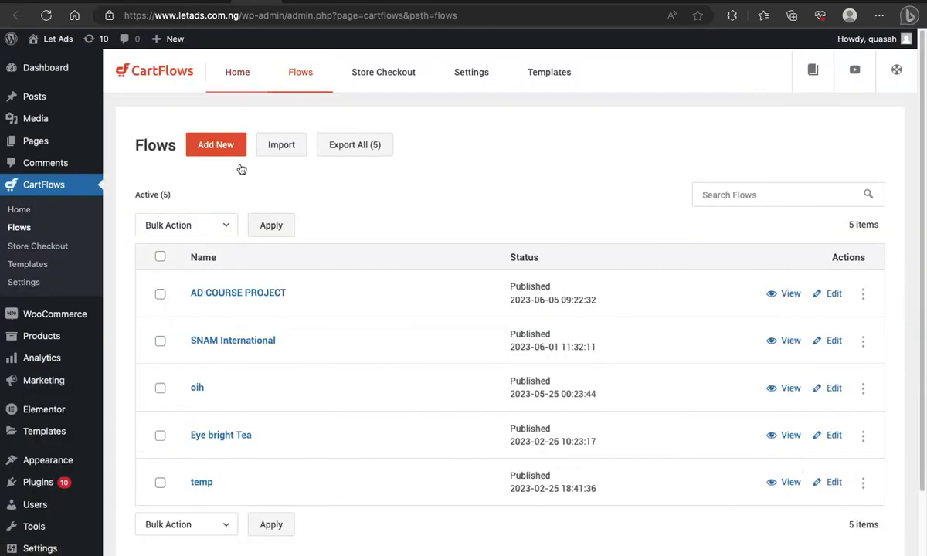
scroll(257, 309, down, 2)
scroll(258, 309, up, 2)
scroll(209, 294, down, 2)
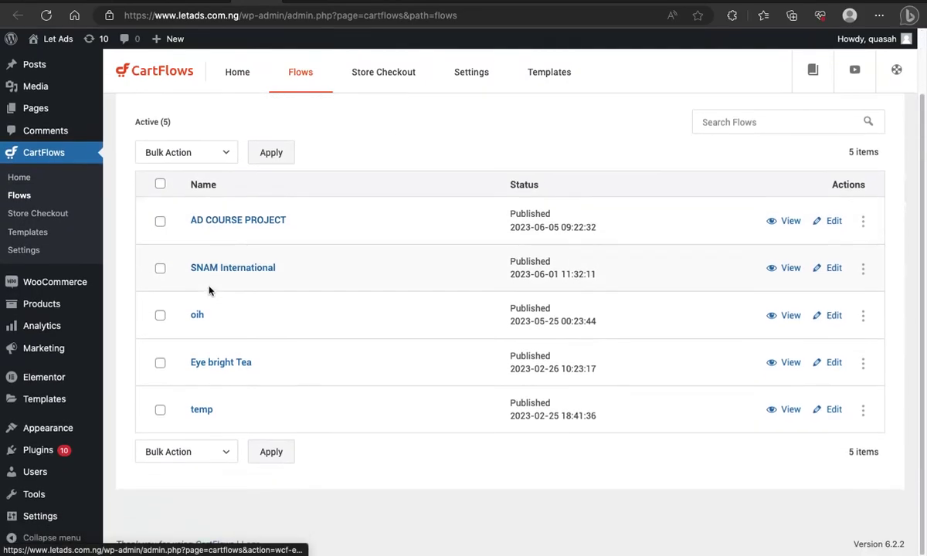
scroll(211, 265, up, 2)
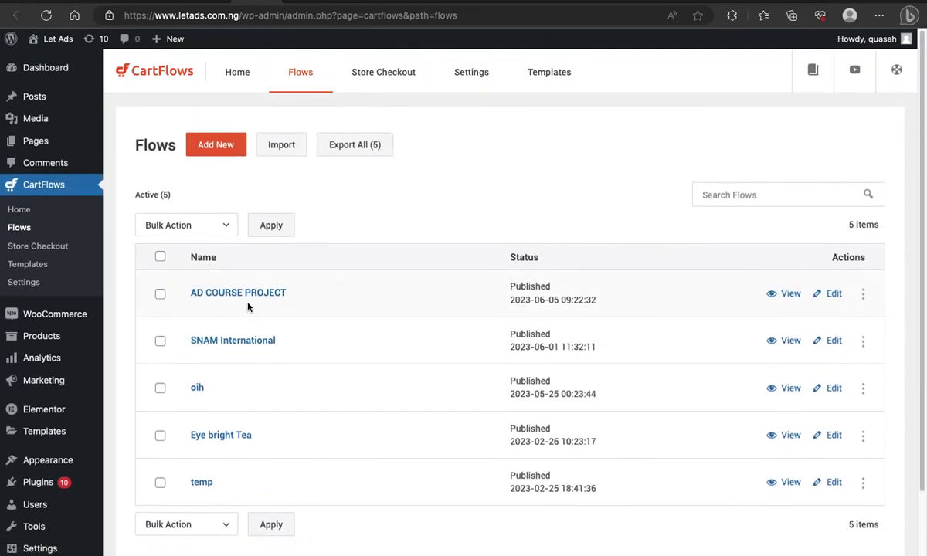
click(227, 152)
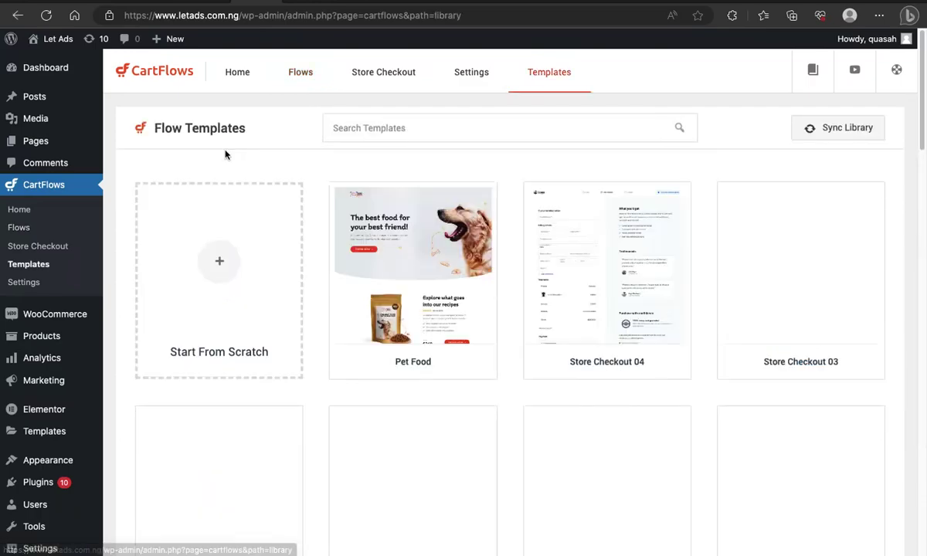
Step: Browse the flow templates and preview the Store Checkout 04 steps, then return to the grid
scroll(459, 284, down, 1)
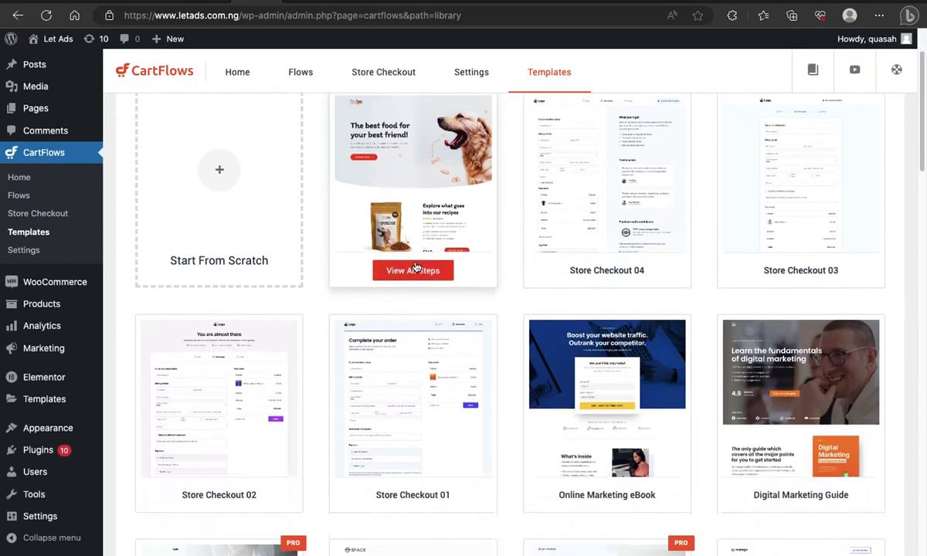
scroll(414, 266, up, 1)
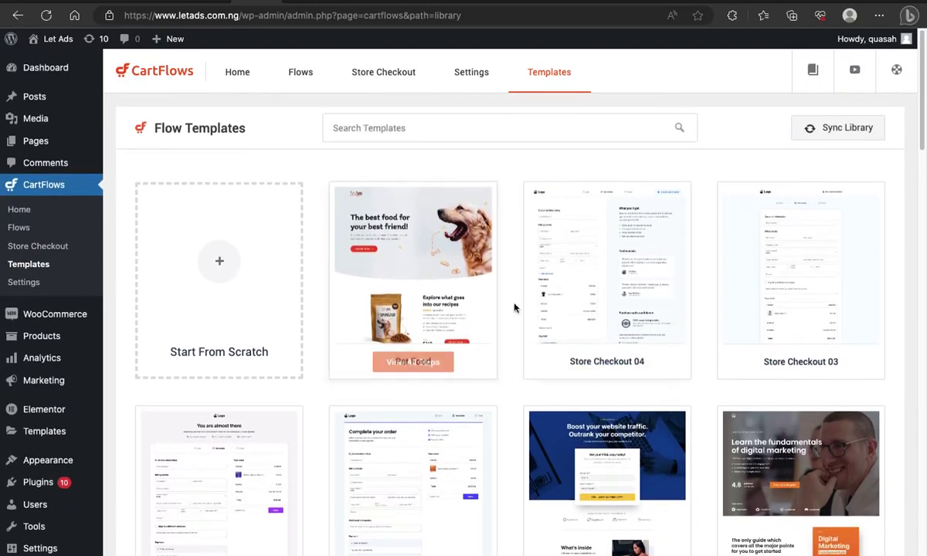
scroll(488, 304, down, 1)
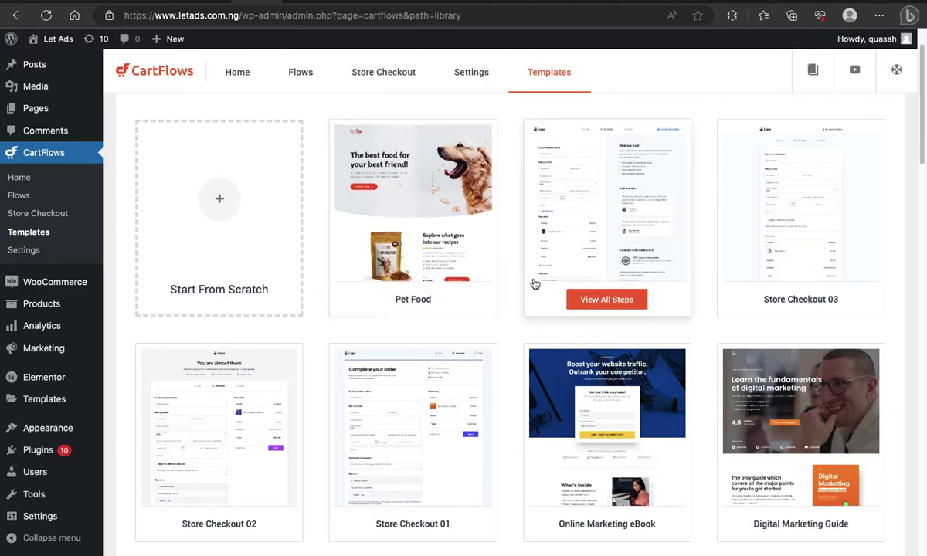
scroll(711, 246, up, 1)
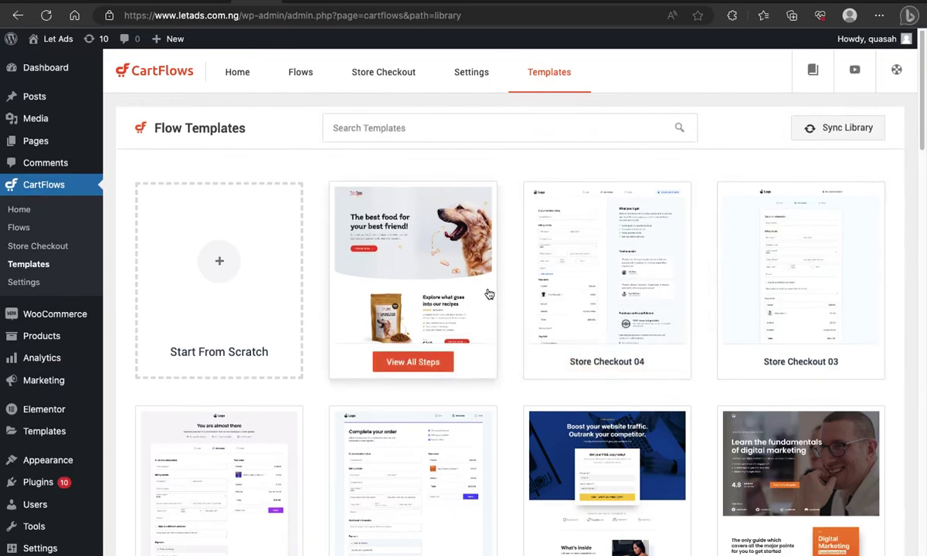
scroll(463, 327, down, 3)
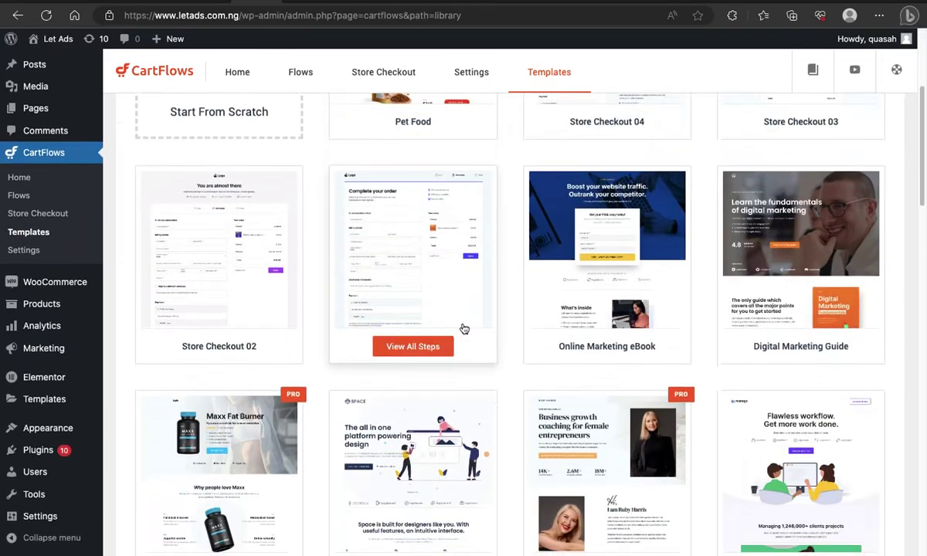
scroll(463, 327, up, 1)
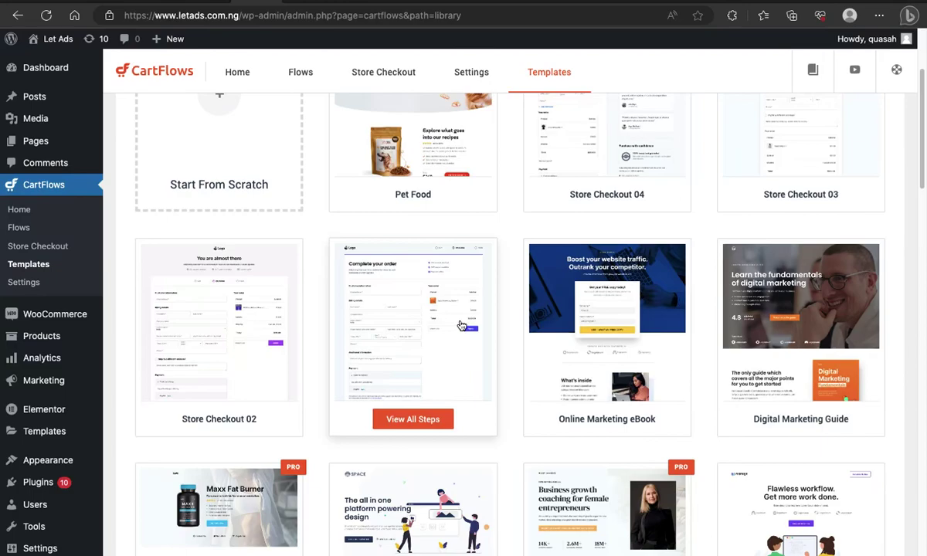
scroll(533, 309, up, 1)
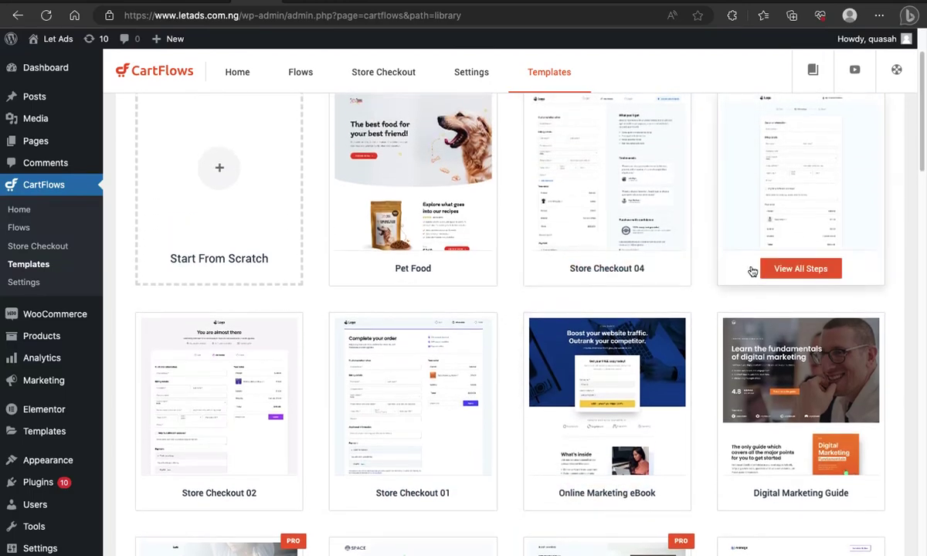
scroll(676, 269, up, 1)
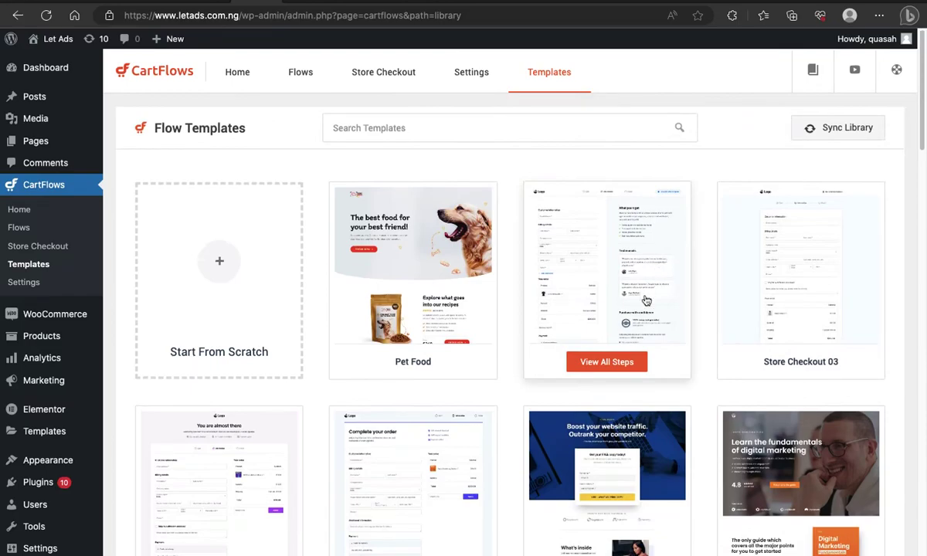
click(606, 362)
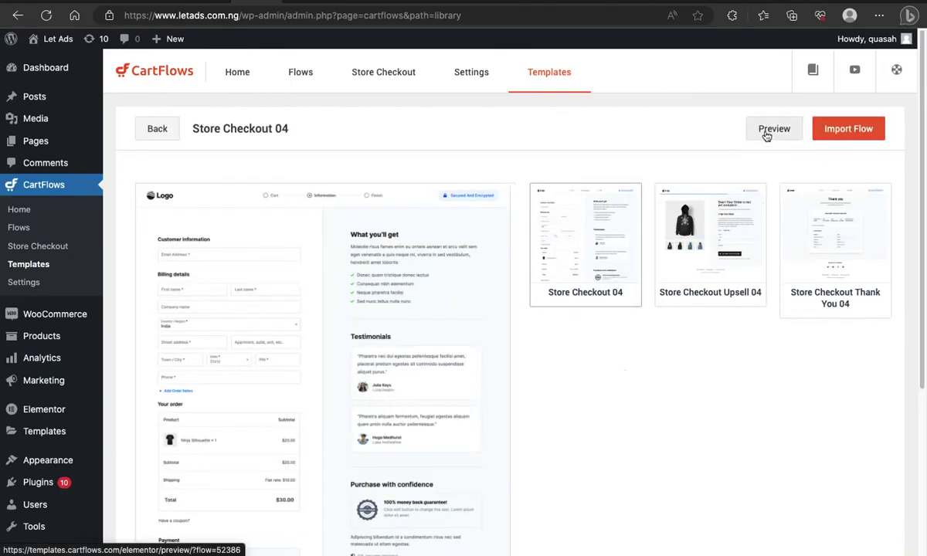
click(157, 129)
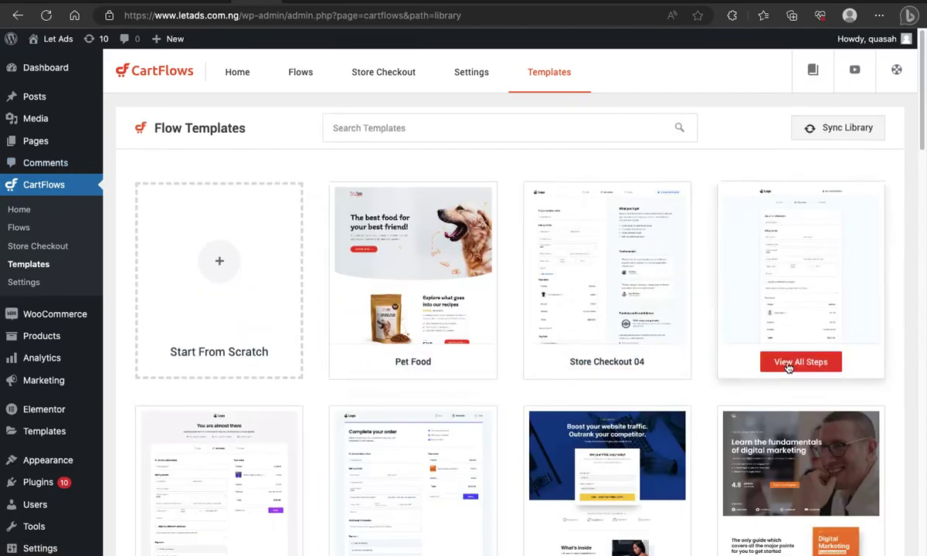
Step: Preview the Store Checkout 03 steps, then view all steps of the Pet Food template
click(787, 366)
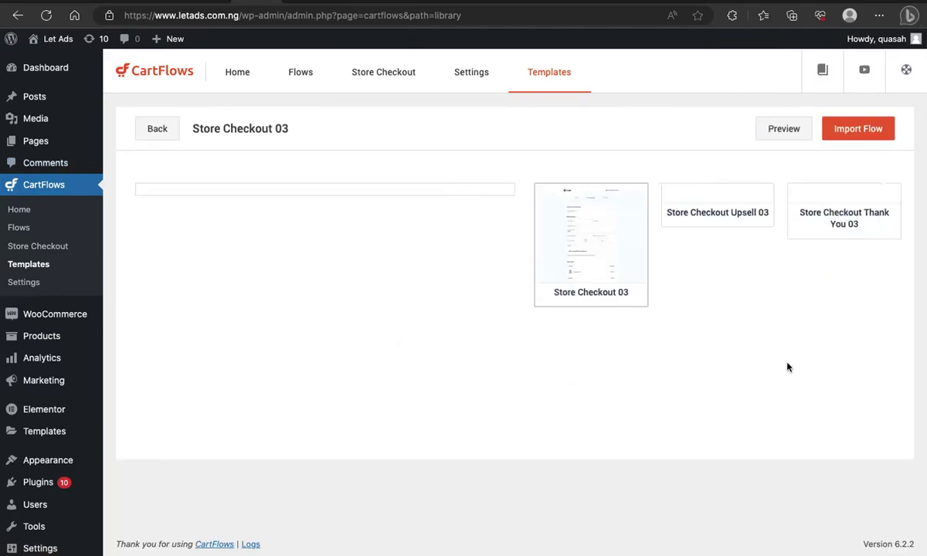
click(159, 129)
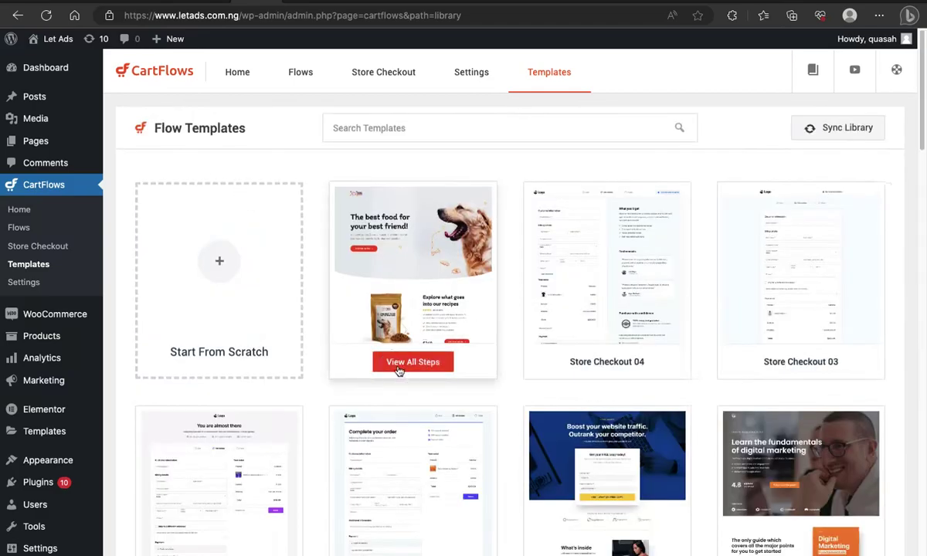
click(398, 366)
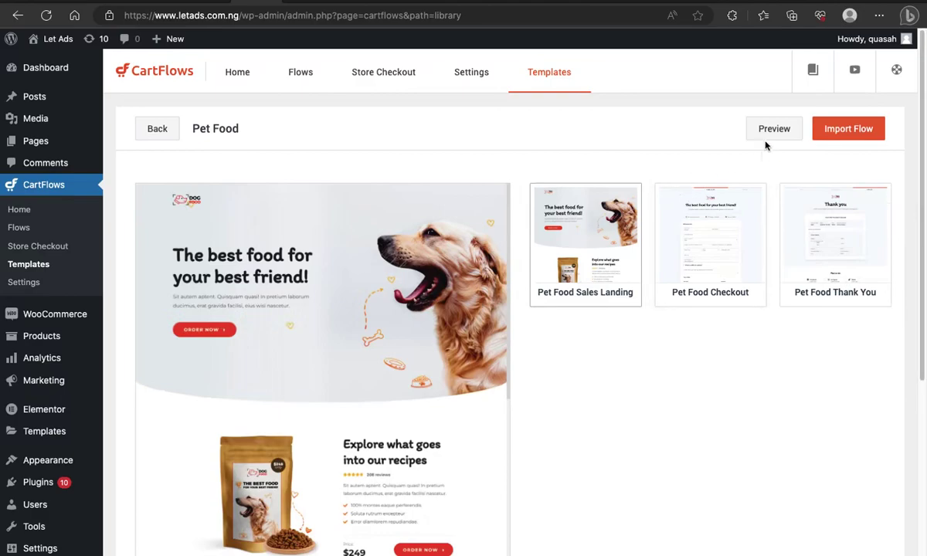
Step: Import the Pet Food template as a new flow named 'TYTS FLOW'
click(831, 134)
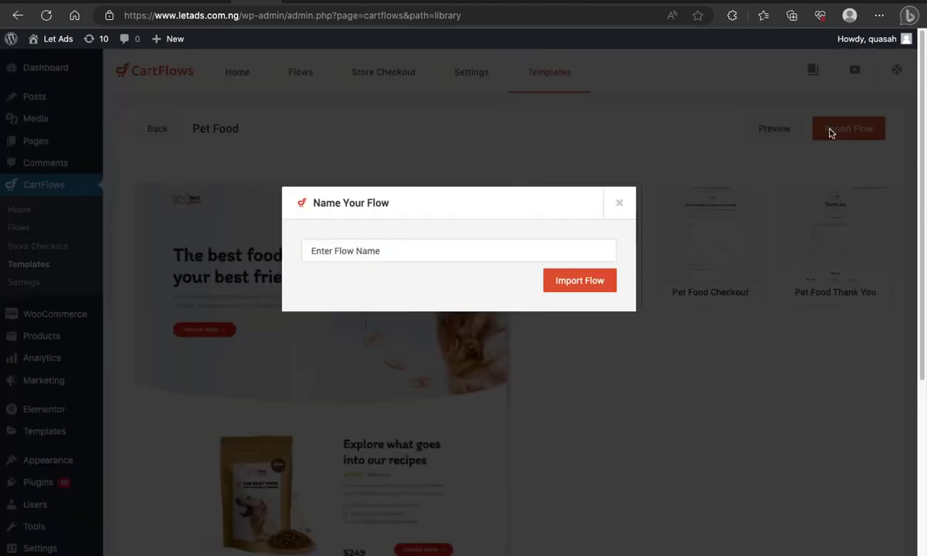
click(460, 253)
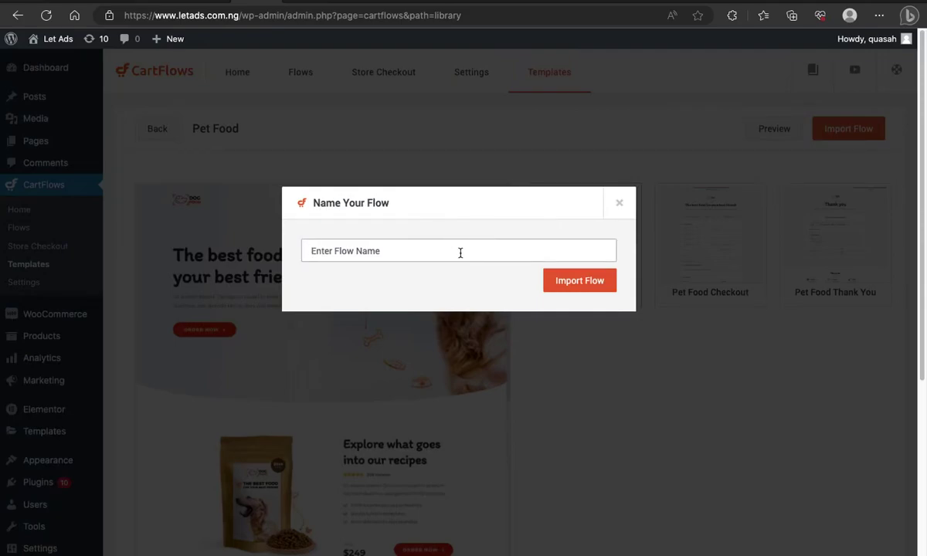
text(d)
text(enim)
key(BackSpace)
key(BackSpace)
key(BackSpace)
text(New)
click(437, 258)
key(ctrl+a)
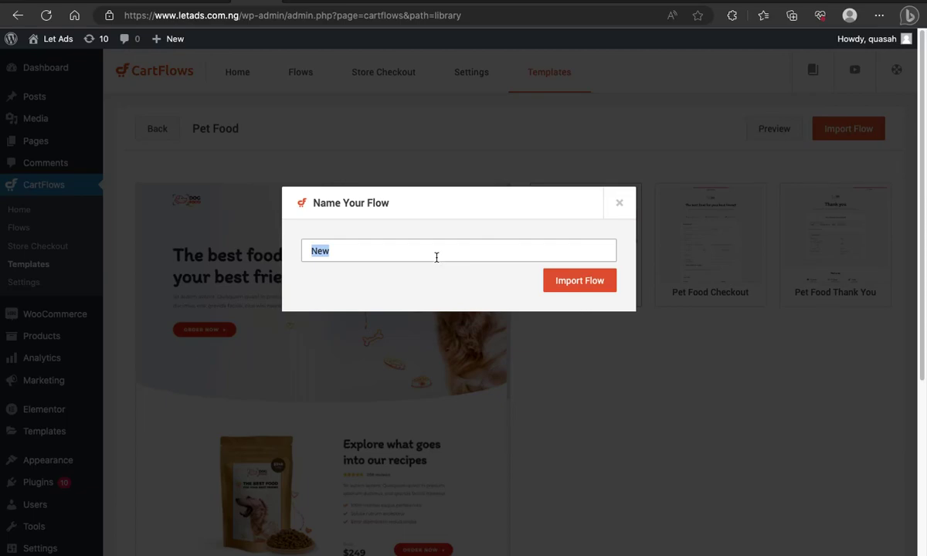
text(TYTS FLOW)
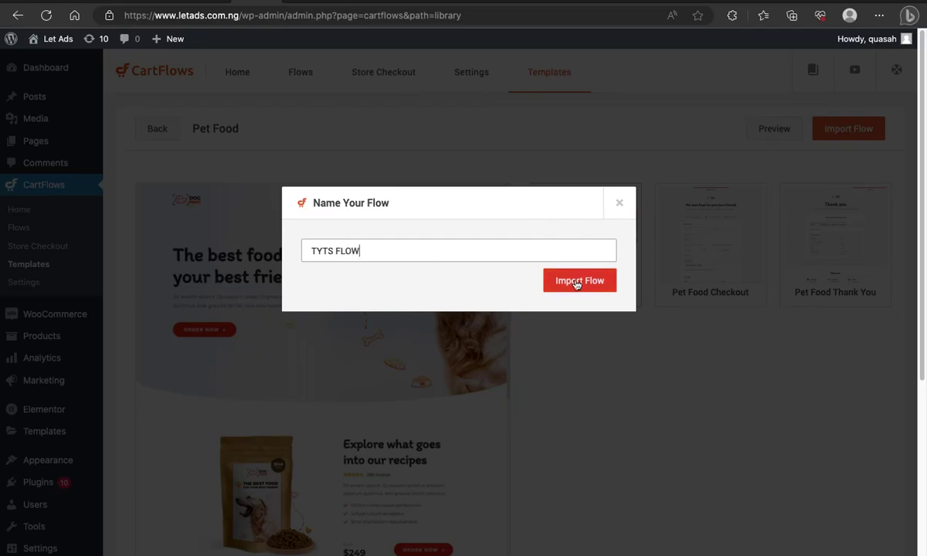
click(544, 271)
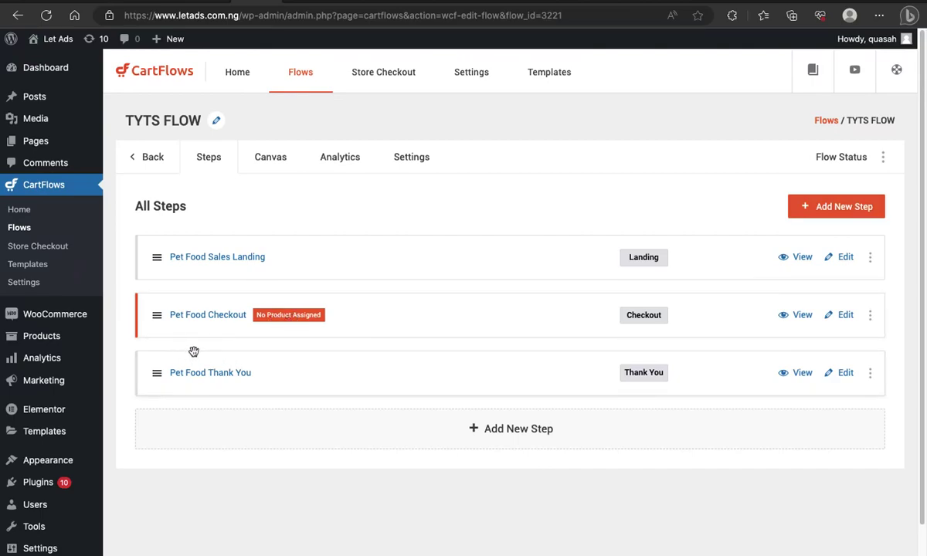
Step: Turn on Enable Test Mode in the flow's Sandbox settings
click(414, 158)
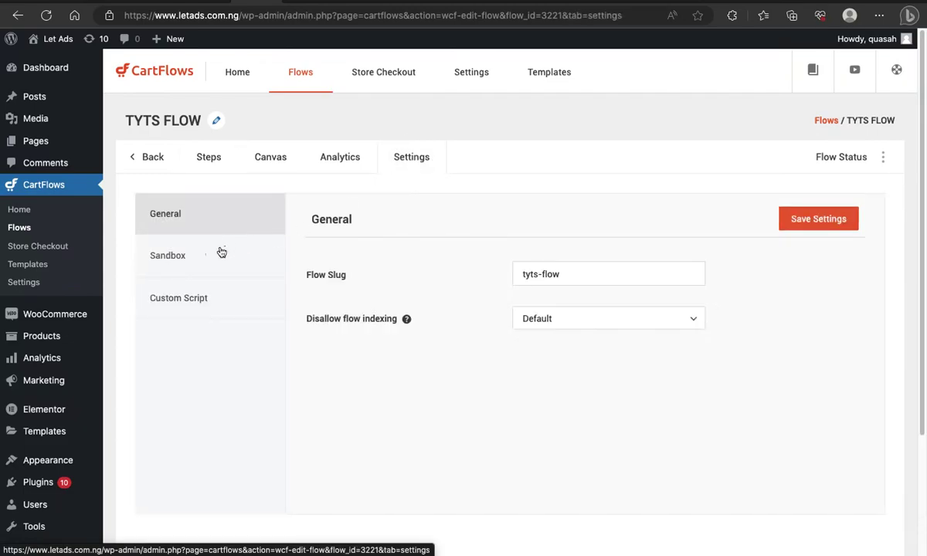
click(173, 258)
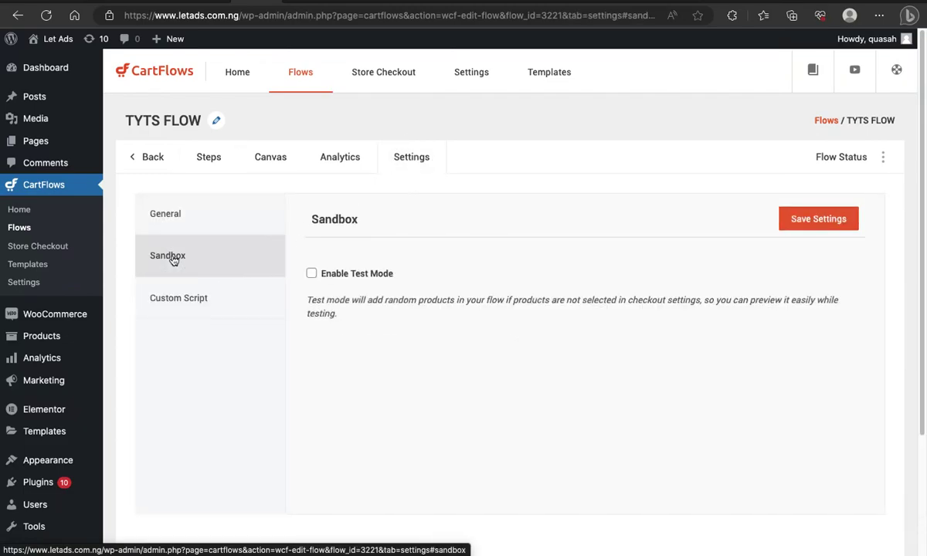
click(311, 273)
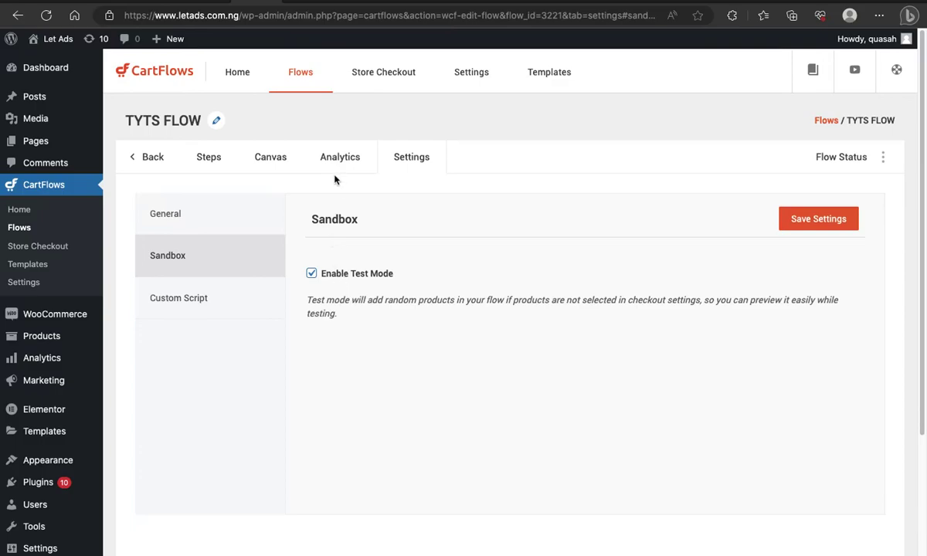
click(227, 160)
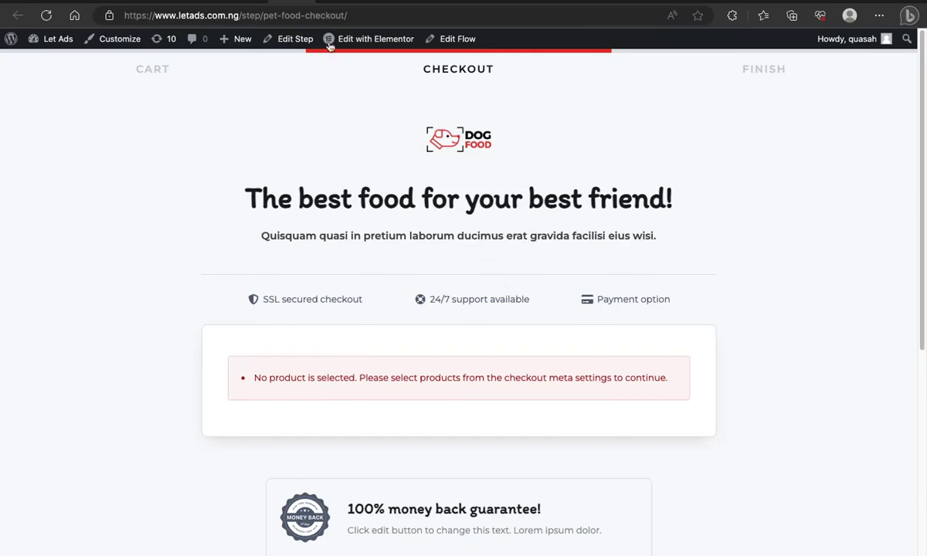
key(ctrl+w)
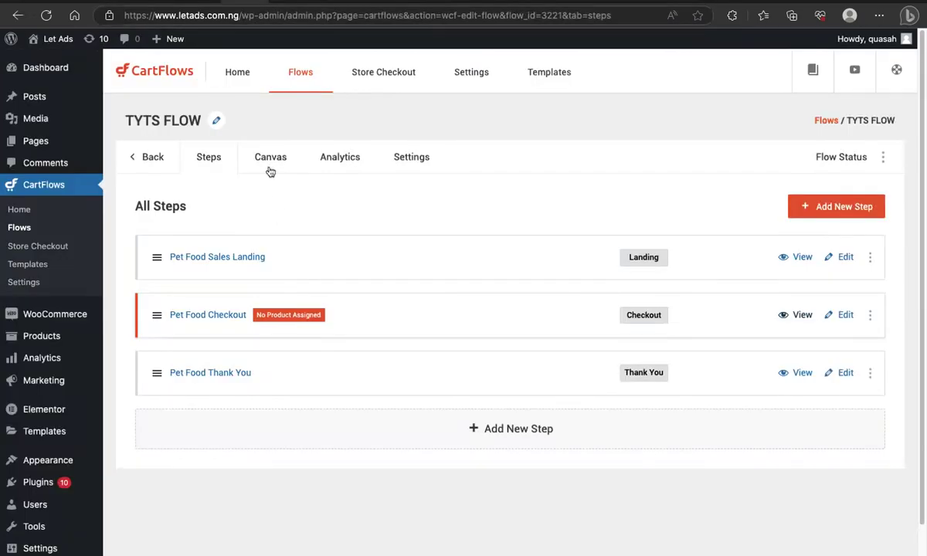
Step: Save the enabled test mode in Sandbox settings and return to the Pet Food checkout tab
click(406, 162)
click(189, 257)
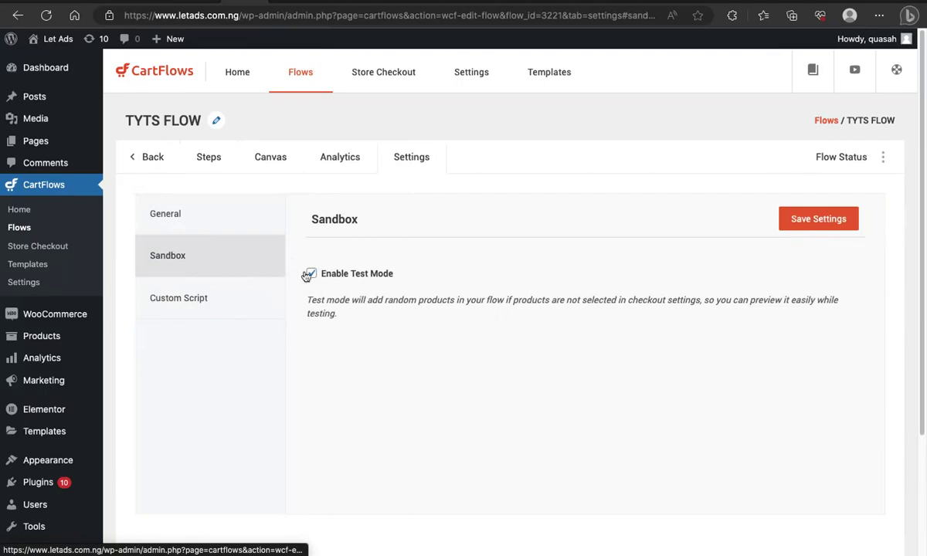
click(814, 222)
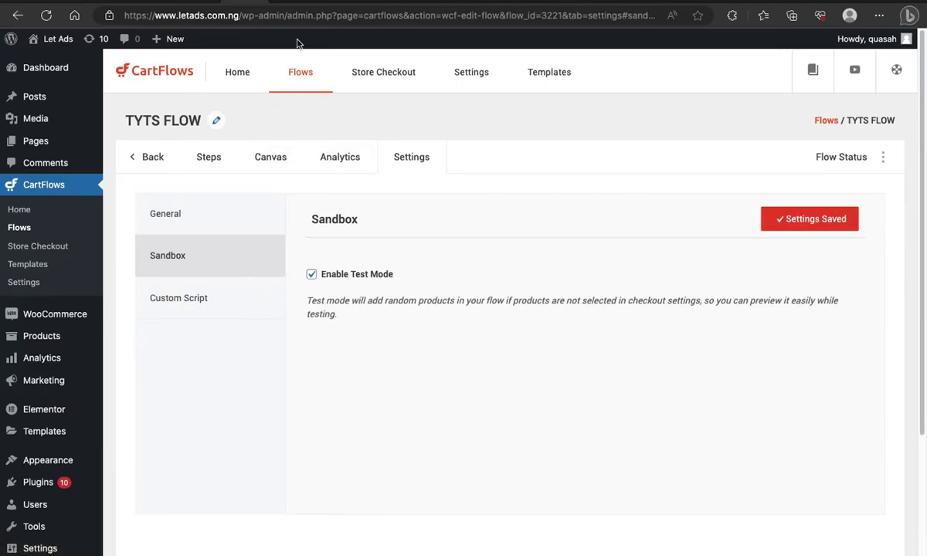
click(284, 1)
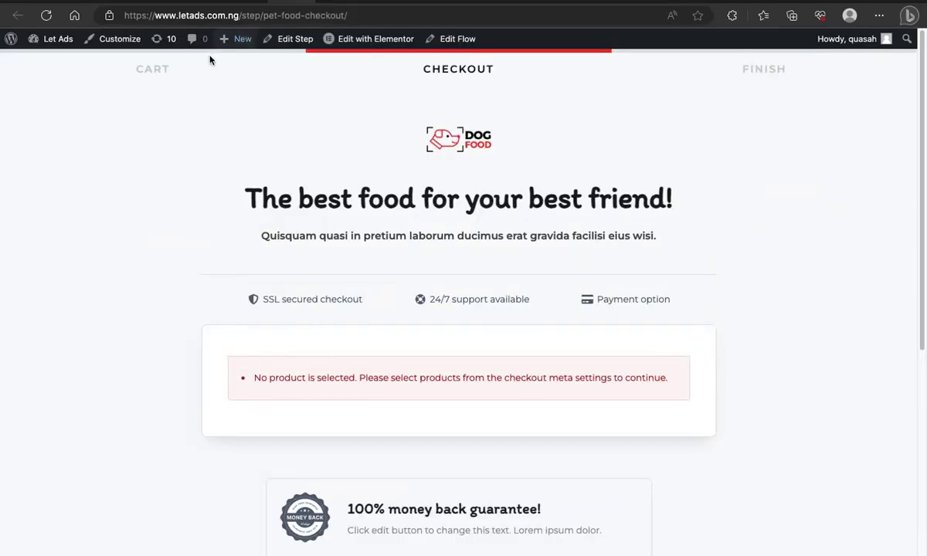
Step: Reload the Pet Food checkout, scroll past the billing form and place the ₦2,222.00 test order
click(46, 16)
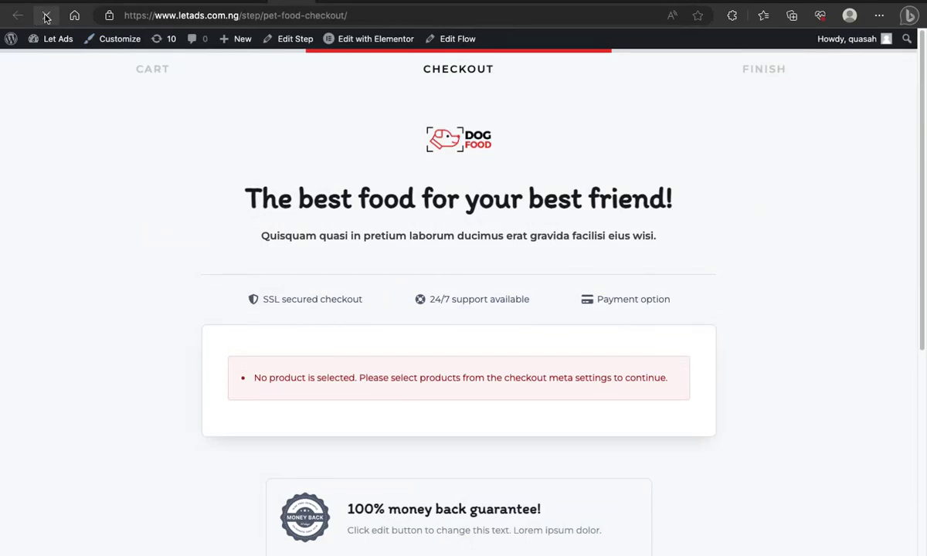
scroll(428, 337, down, 2)
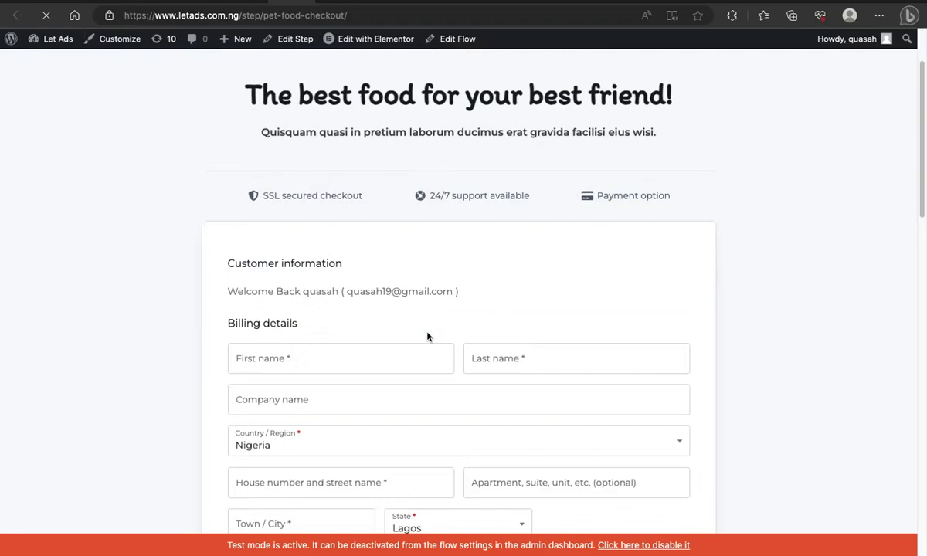
scroll(428, 337, down, 4)
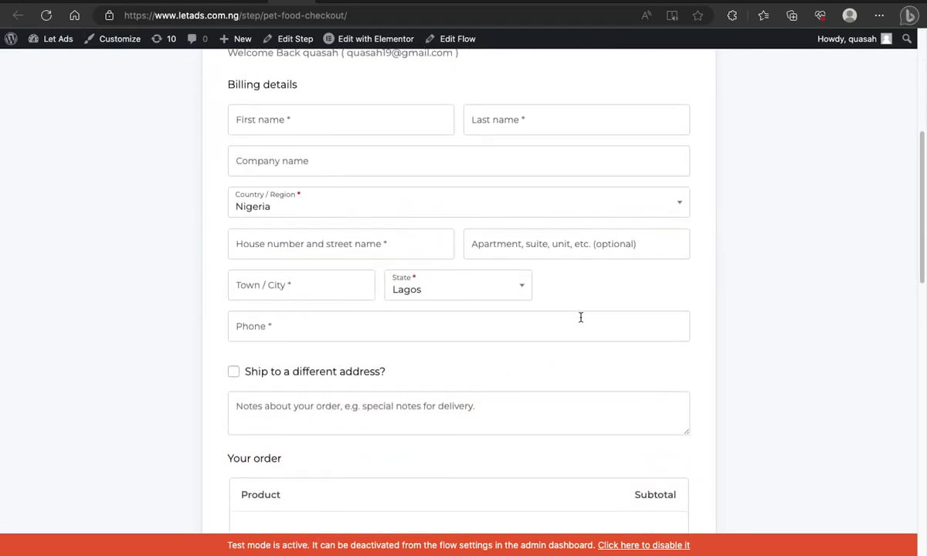
scroll(580, 317, down, 1)
scroll(553, 390, down, 3)
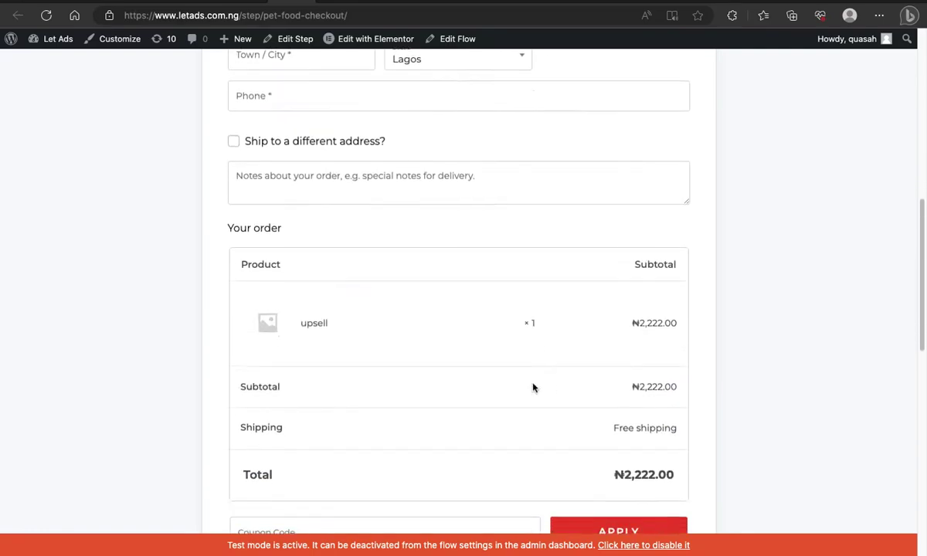
scroll(428, 342, down, 6)
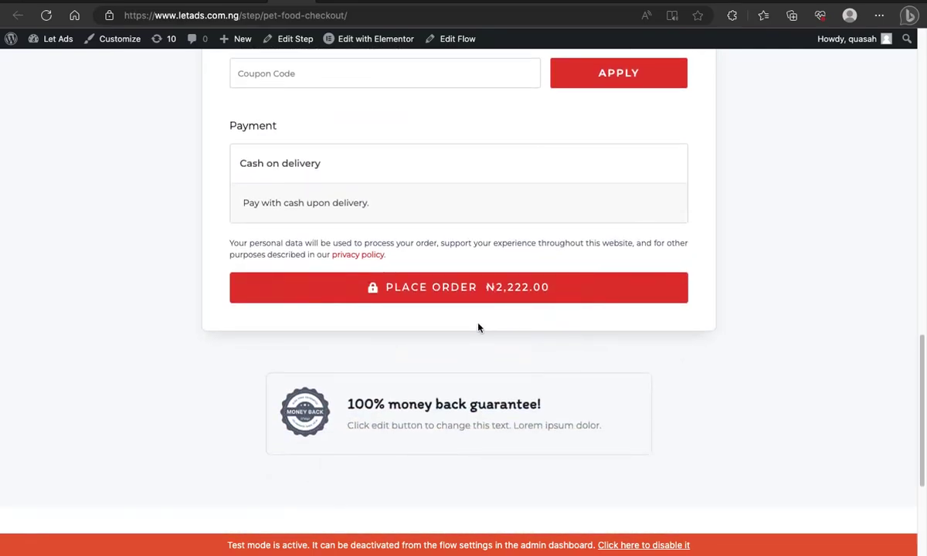
click(502, 288)
scroll(491, 291, up, 1)
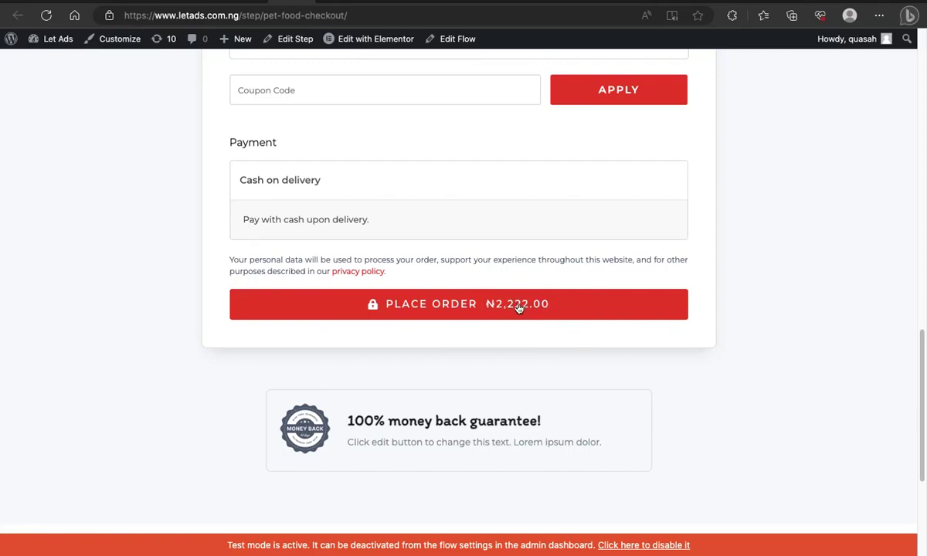
scroll(455, 271, up, 6)
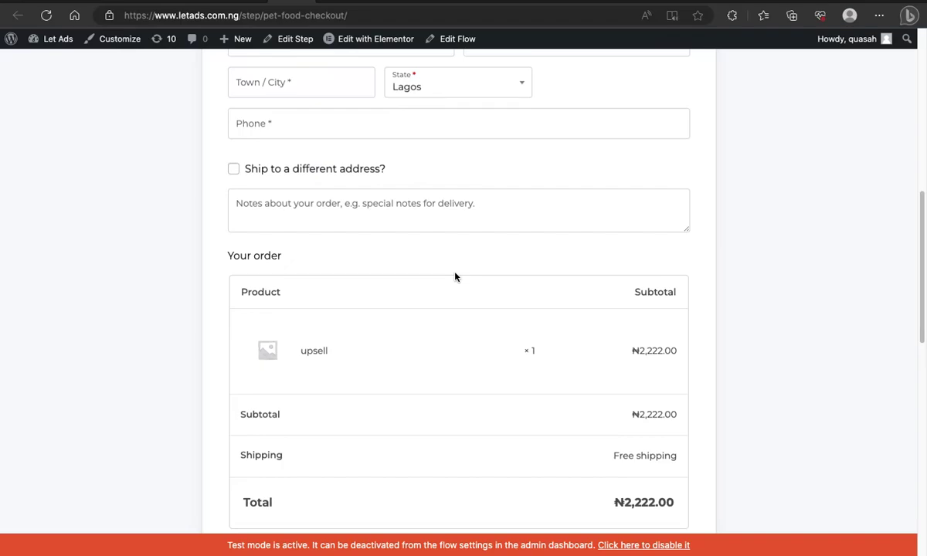
scroll(455, 277, down, 3)
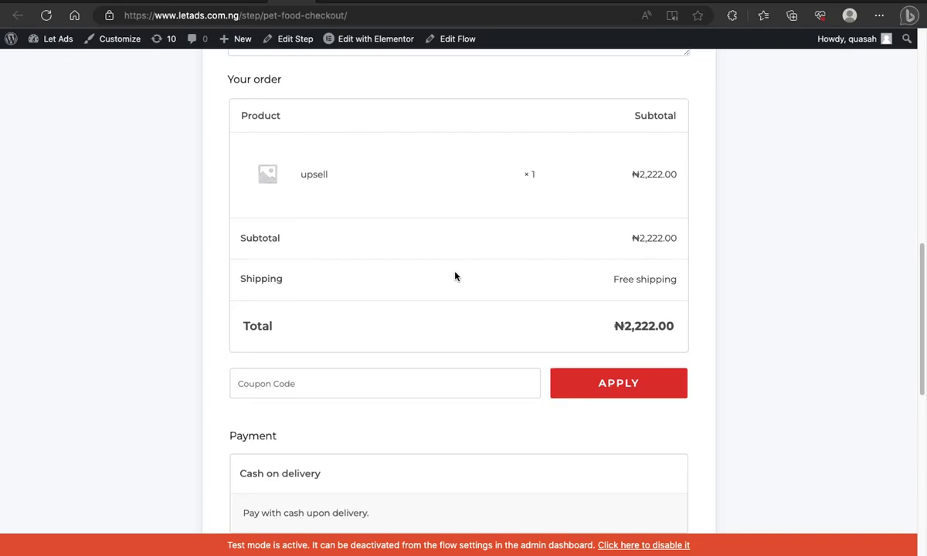
scroll(454, 277, down, 2)
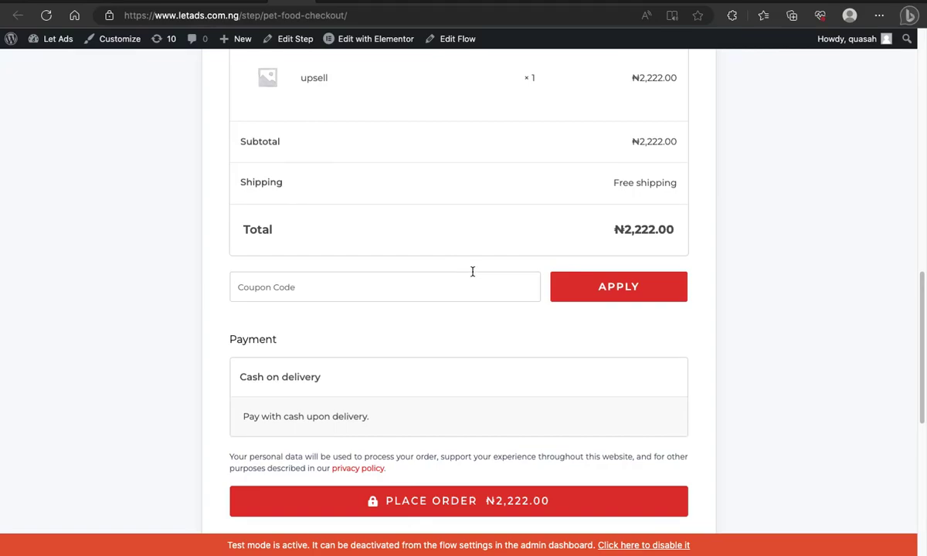
click(197, 3)
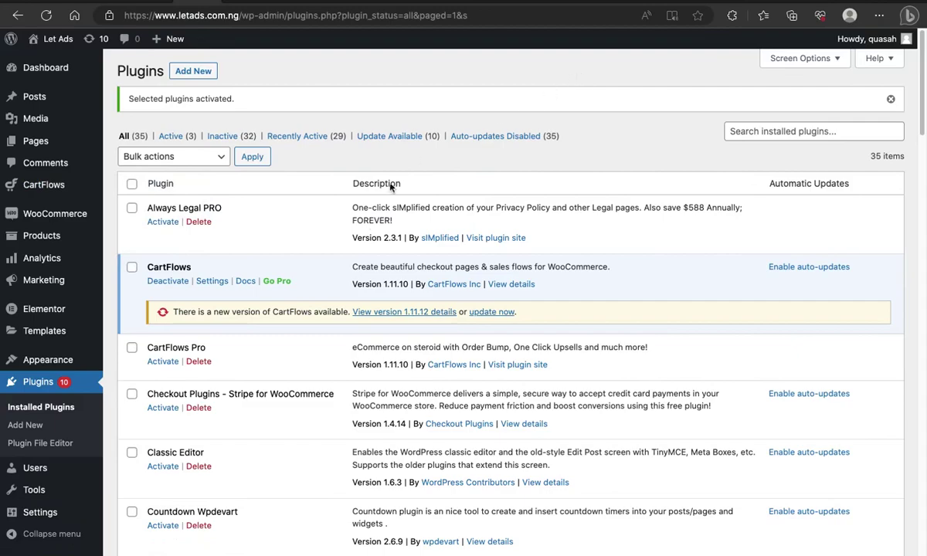
Step: Scroll down the installed plugins list to CartFlows and CartFlows Pro
scroll(304, 255, down, 3)
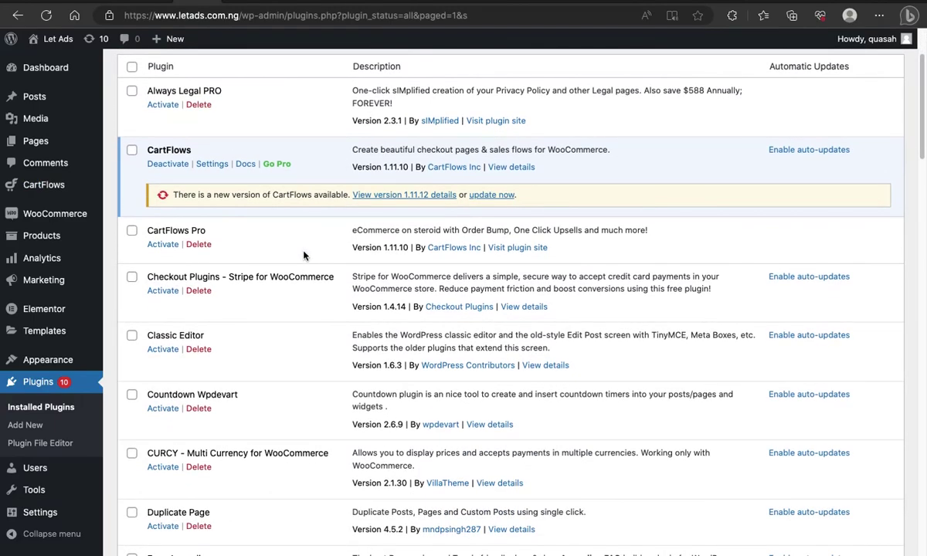